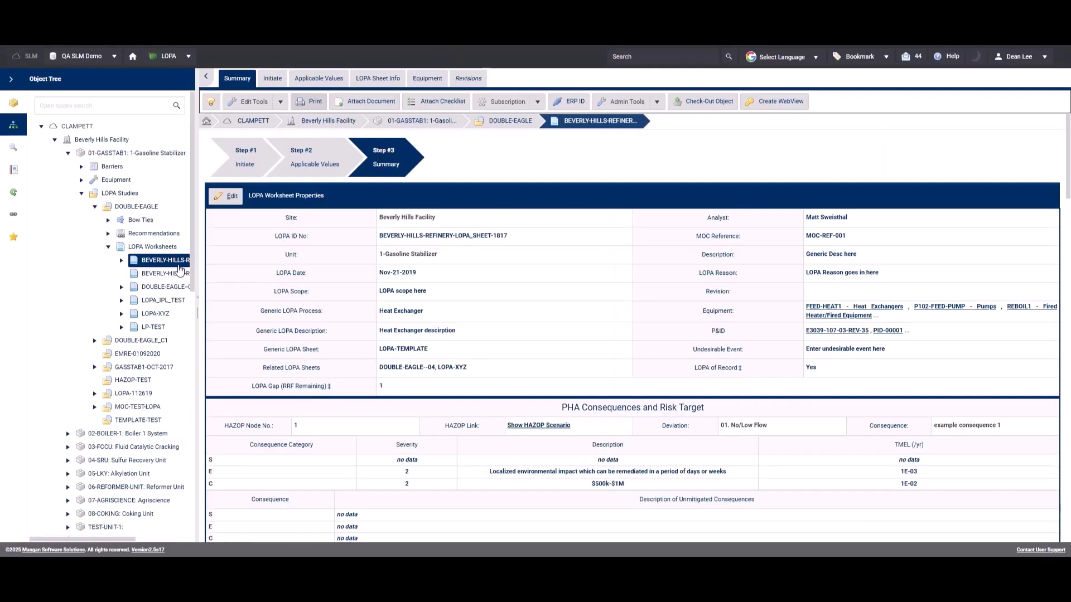
Print the selected Beverly Hills LOPA worksheet as a LOPA Sheet Report and review its pages through to the end.
click(305, 104)
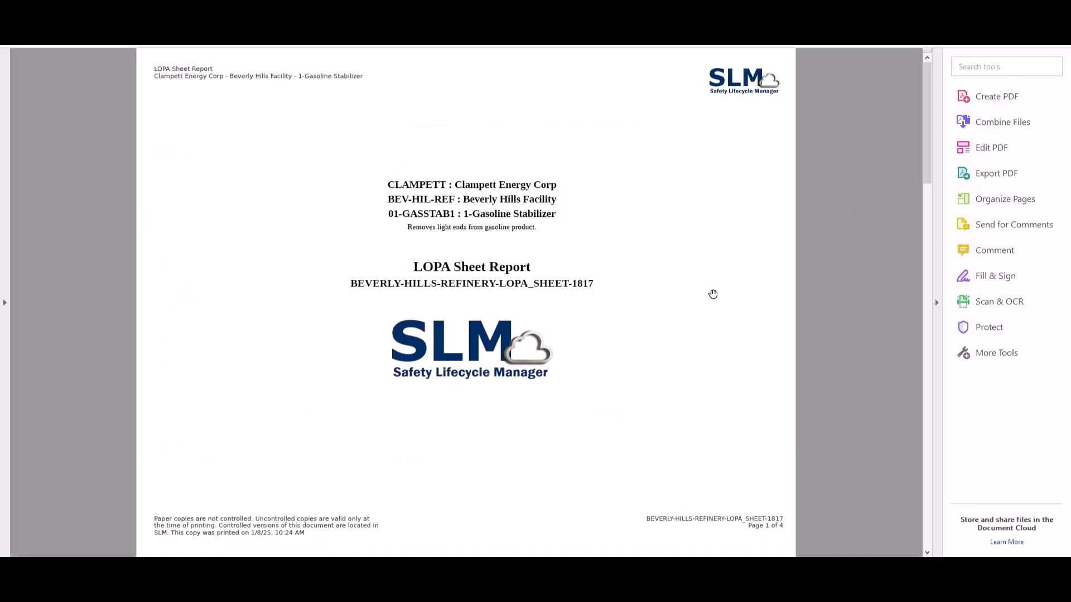
drag(927, 156, 922, 276)
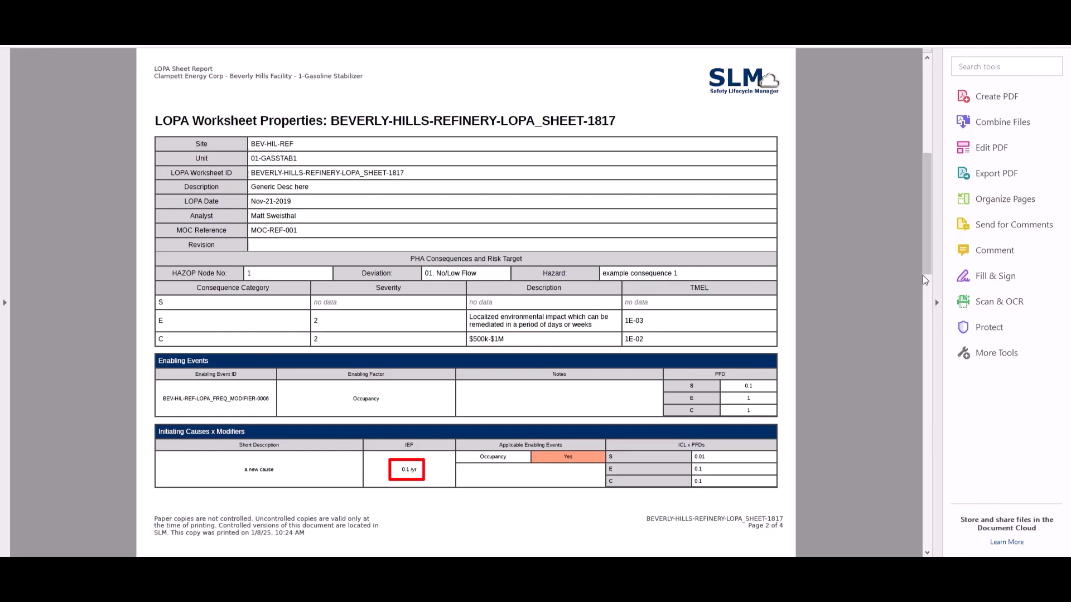
click(926, 323)
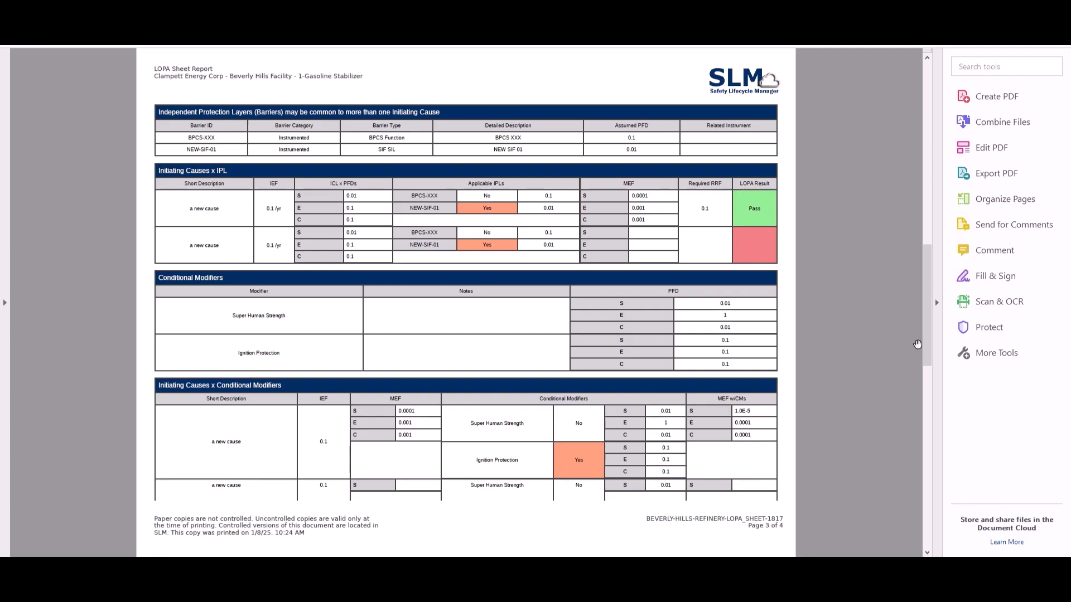
drag(926, 325, 929, 431)
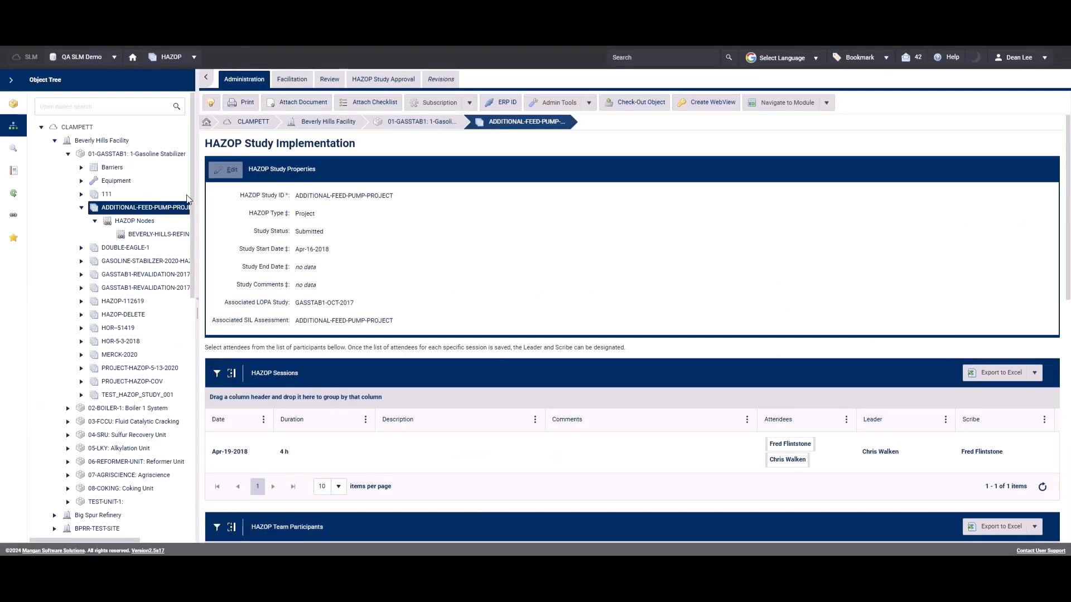
Print the HAZOP Review report from the ADDITIONAL-FEED-PUMP-PROJECT study's facilitation view and look through its pages.
click(290, 80)
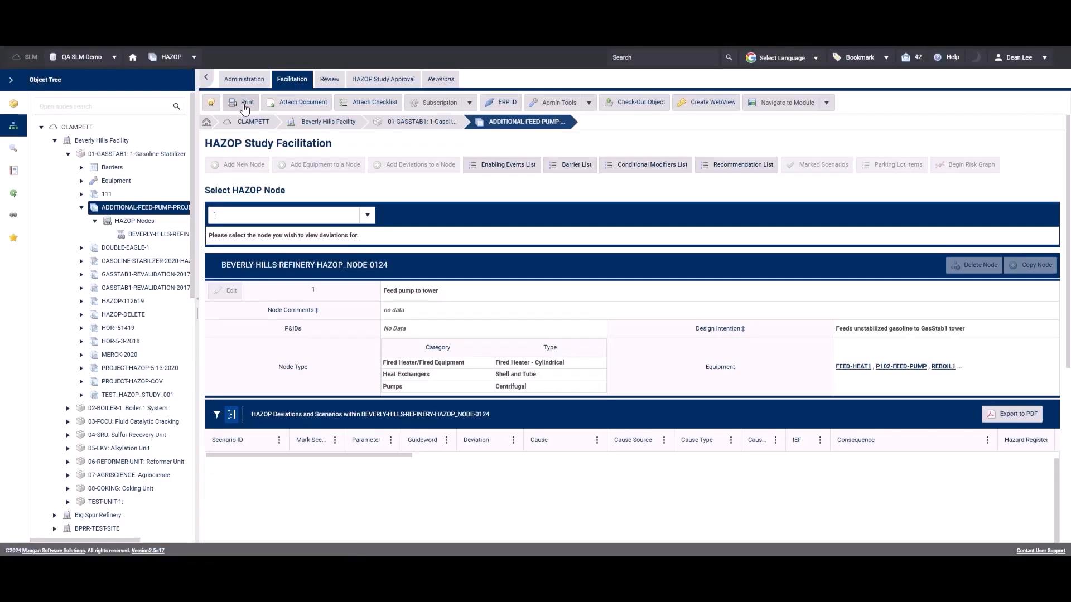
click(244, 106)
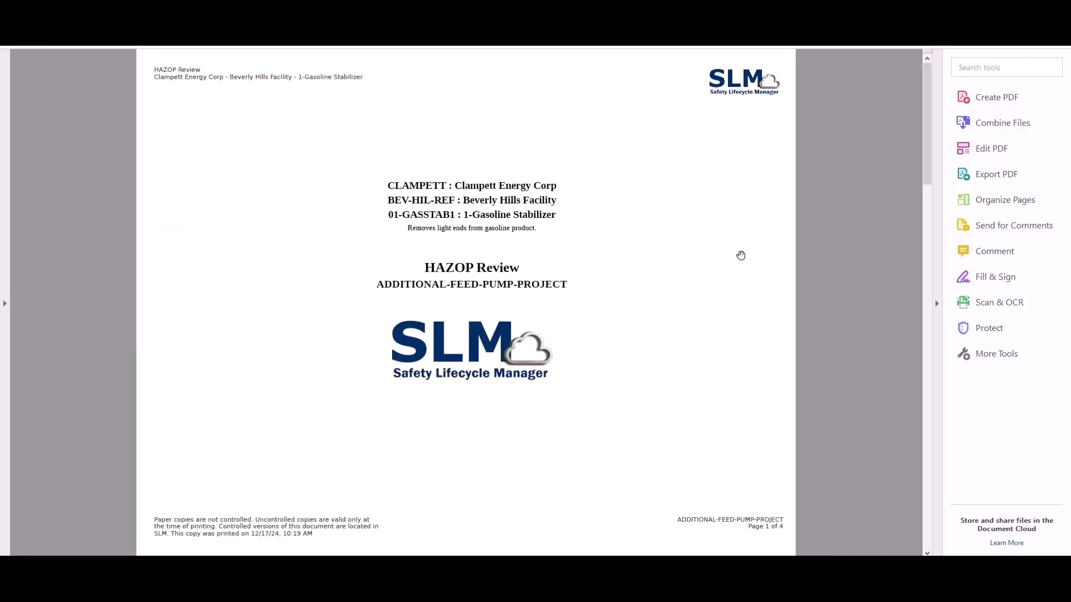
click(927, 553)
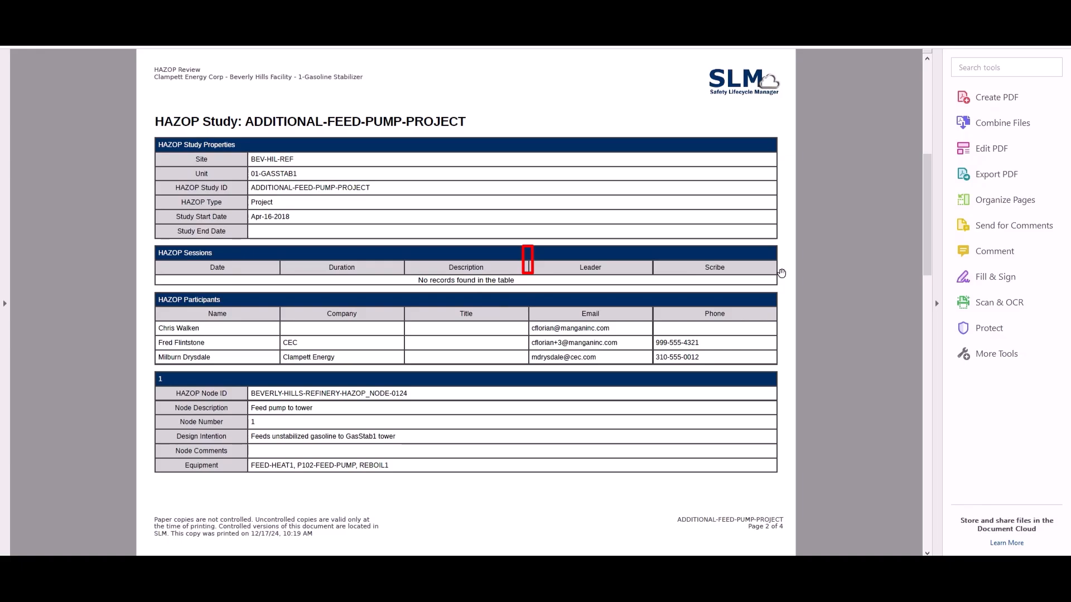
scroll(812, 241, down, 2)
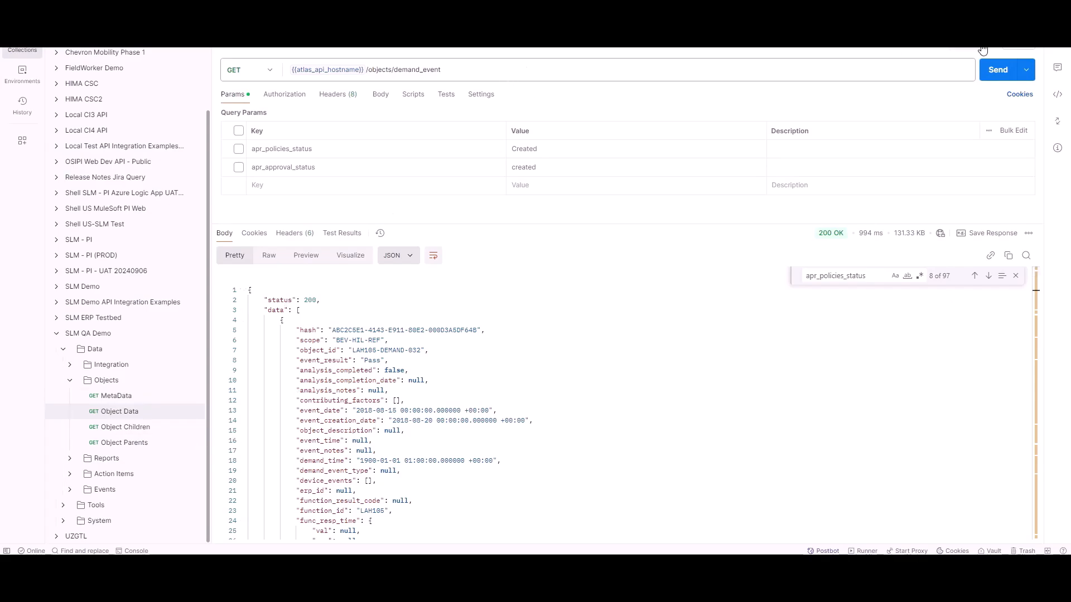
In Postman, send the unfiltered demand_event GET request and step through the apr_policies_status matches in the response.
click(993, 71)
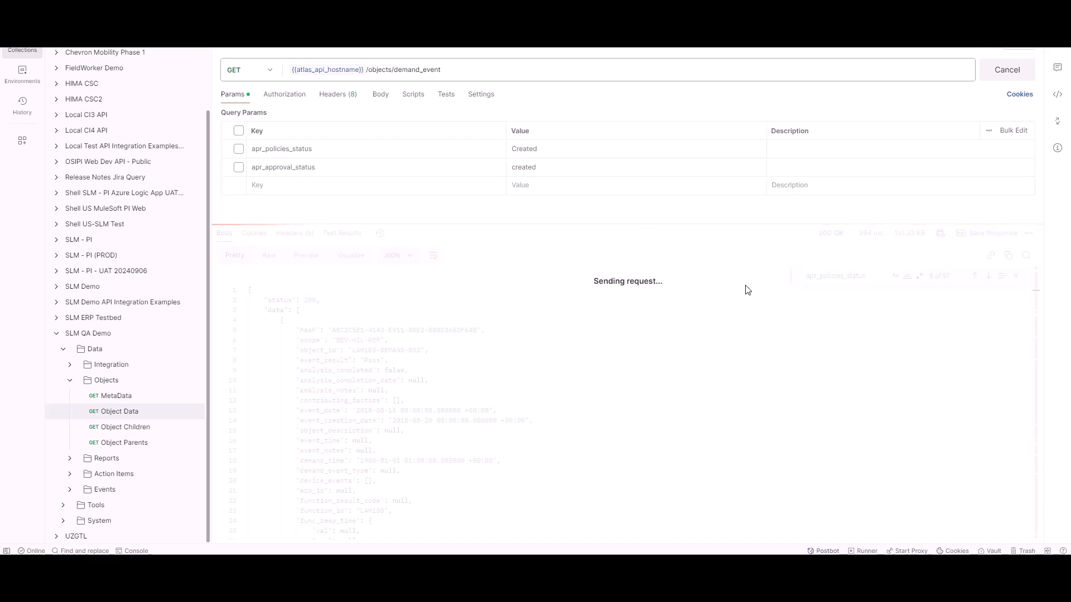
click(867, 277)
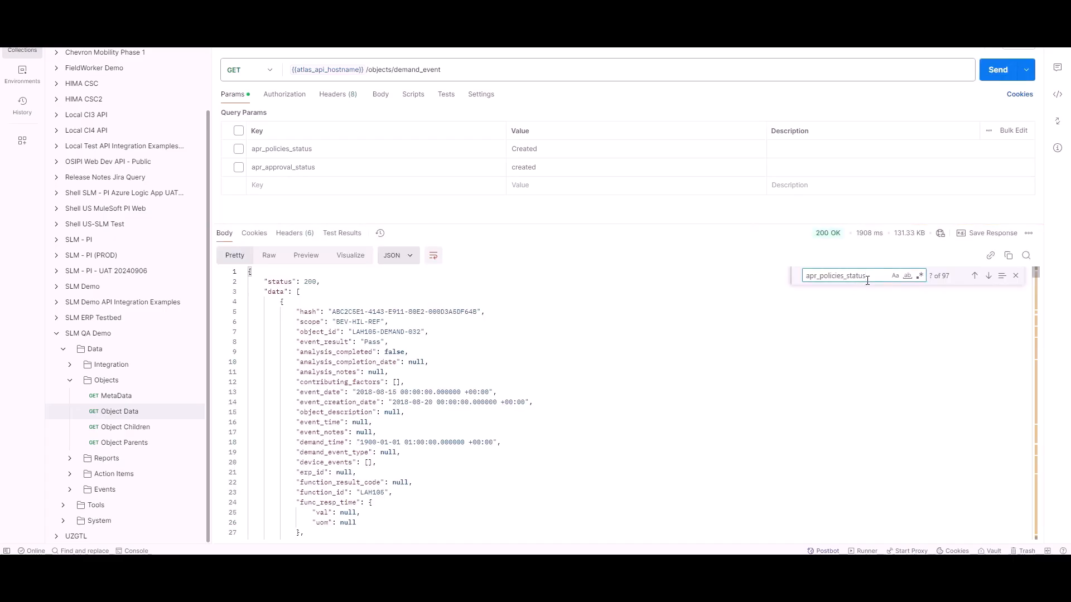
key(Return)
key(Return)
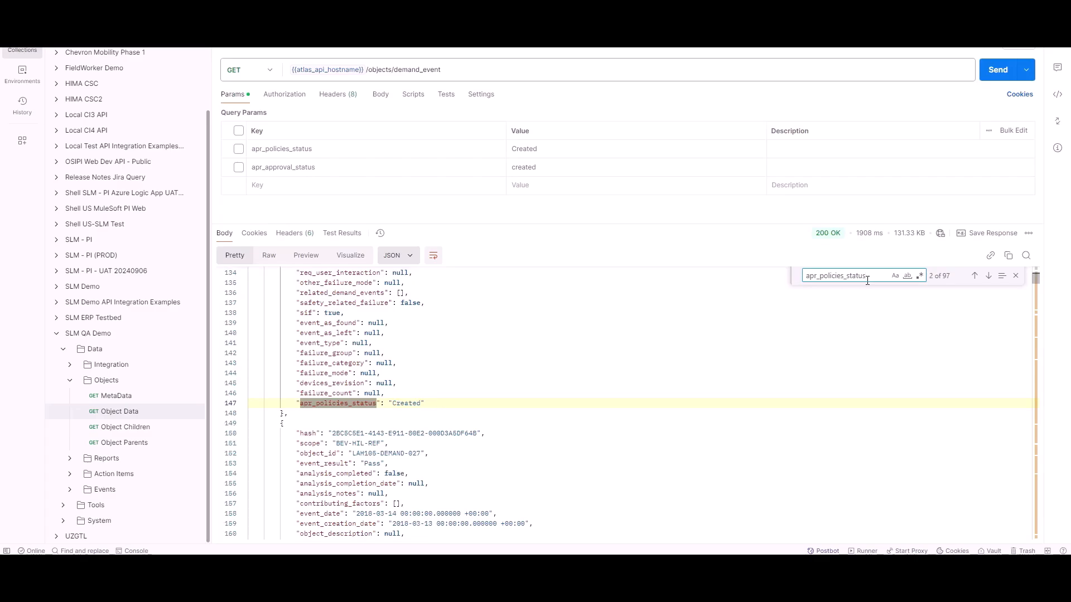
key(Return)
key(Return)
key(Return)
key(Return)
key(Return)
key(Return)
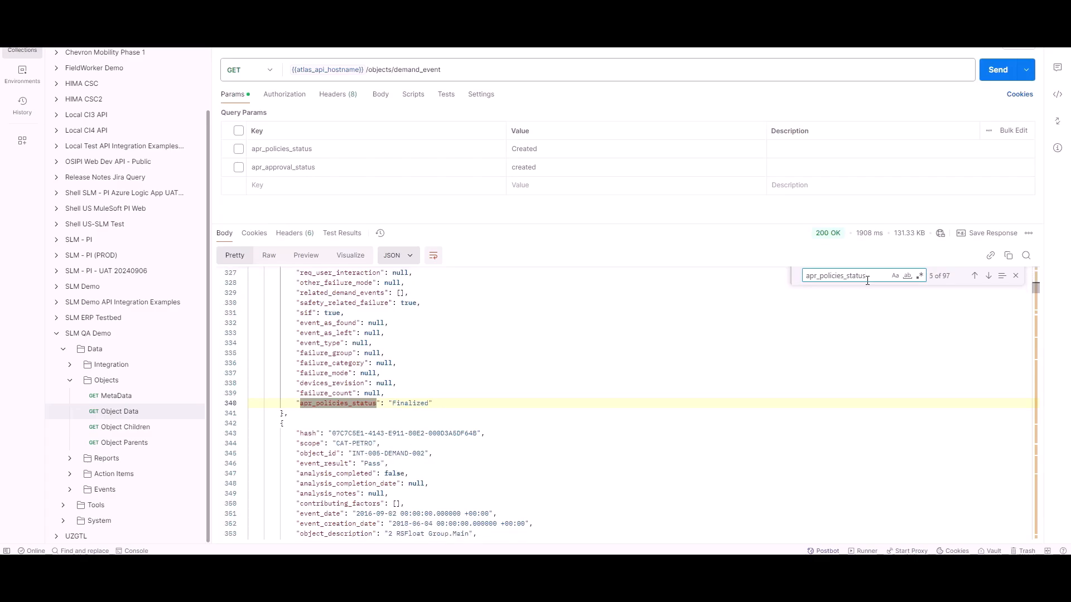
key(Return)
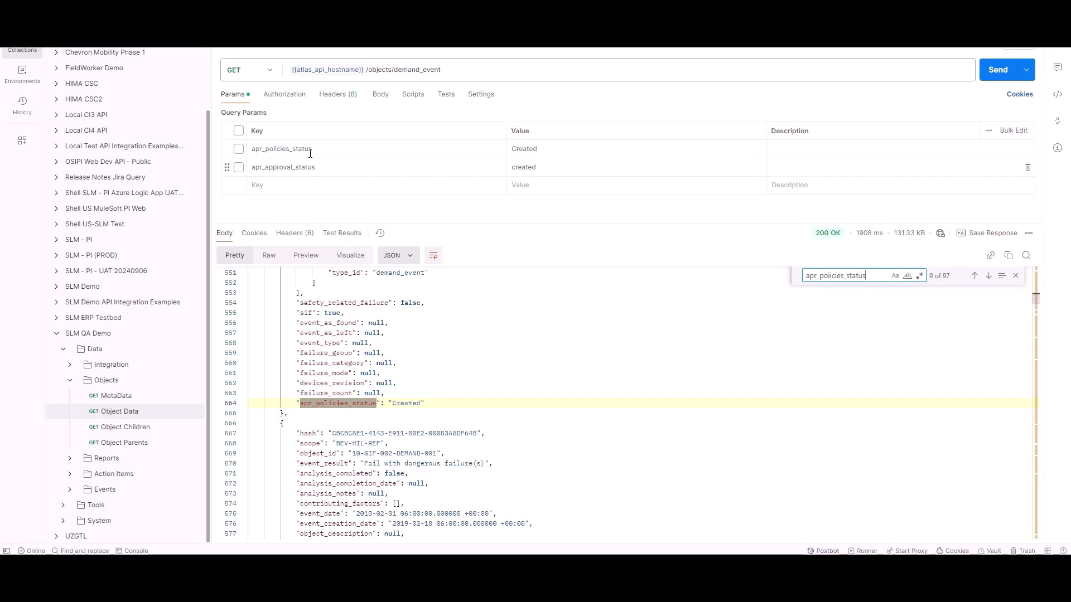
Enable the apr_policies_status=Created query parameter, resend the demand_event request and step through the apr_policies_status matches.
click(240, 149)
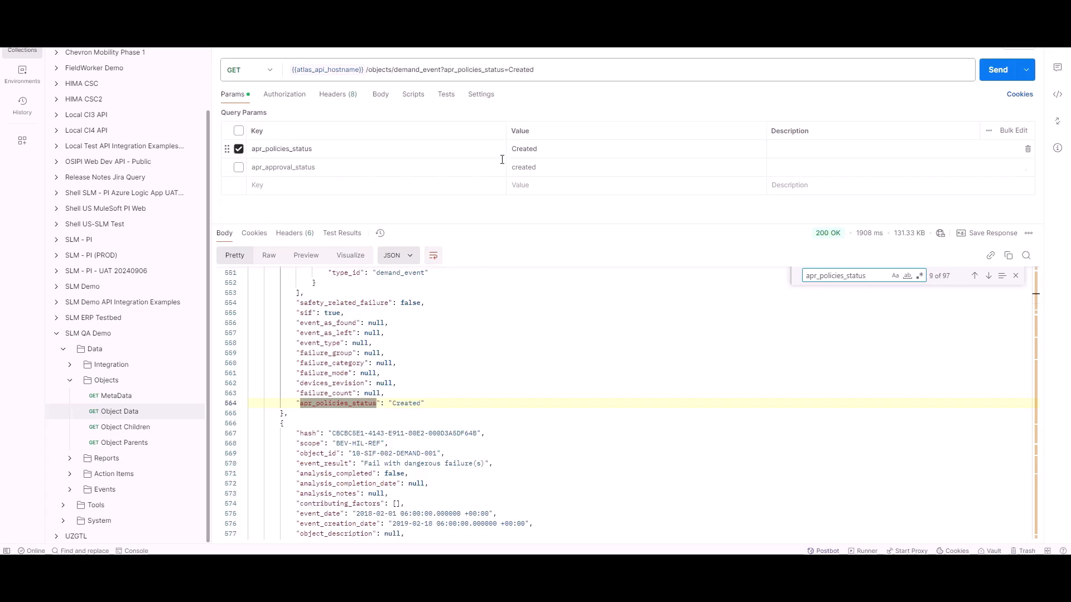
click(990, 71)
click(868, 276)
key(Return)
key(Return)
key(Return)
key(Return)
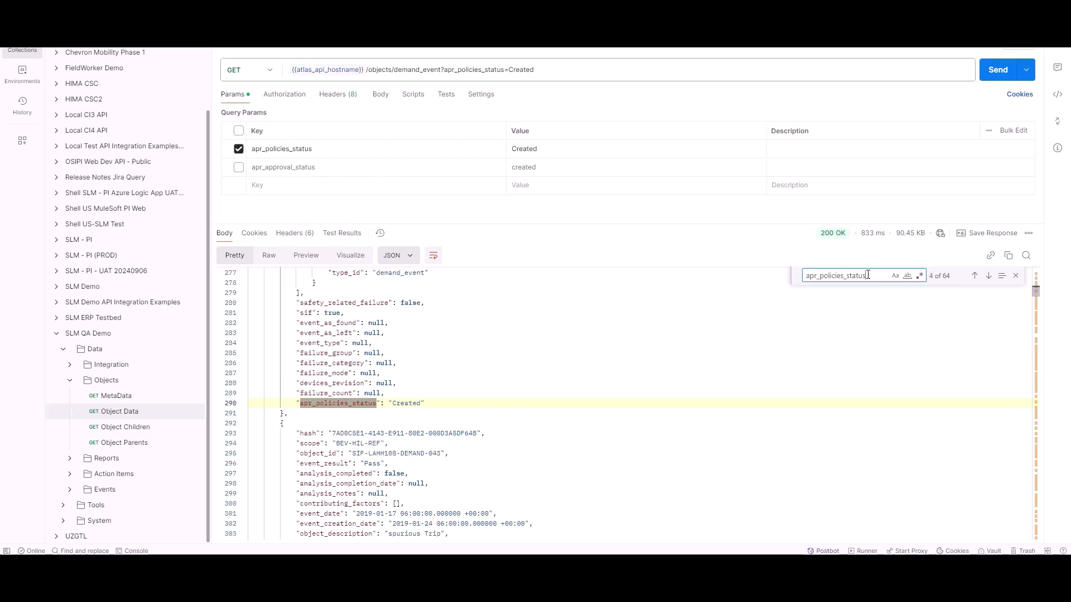
key(Return)
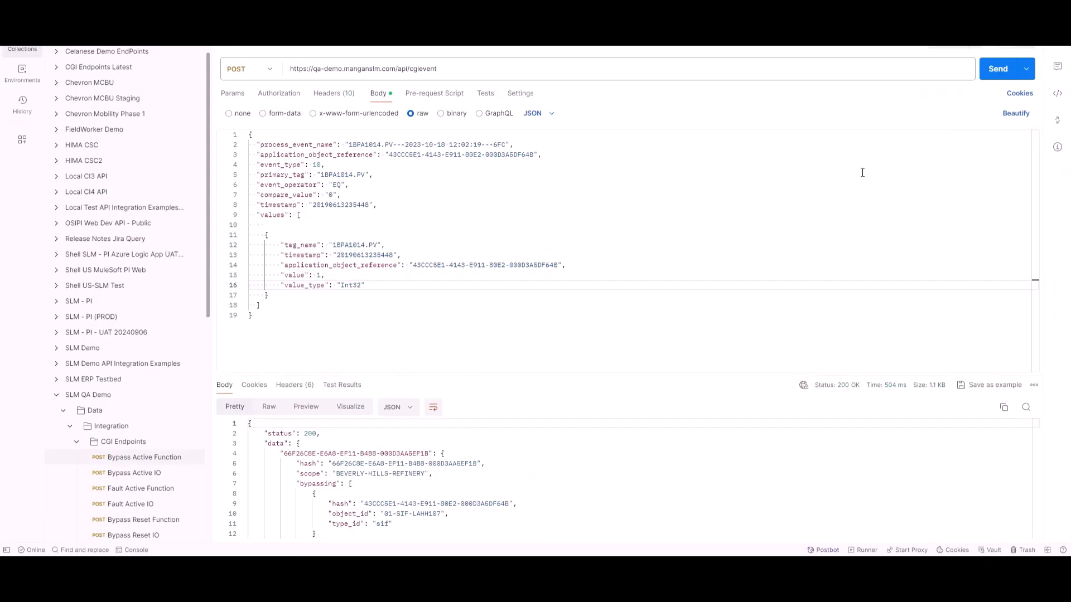
Send the Bypass Active Function POST request, then reload 01-SIF-LAHH107 in SLM and show its bypasses.
click(991, 78)
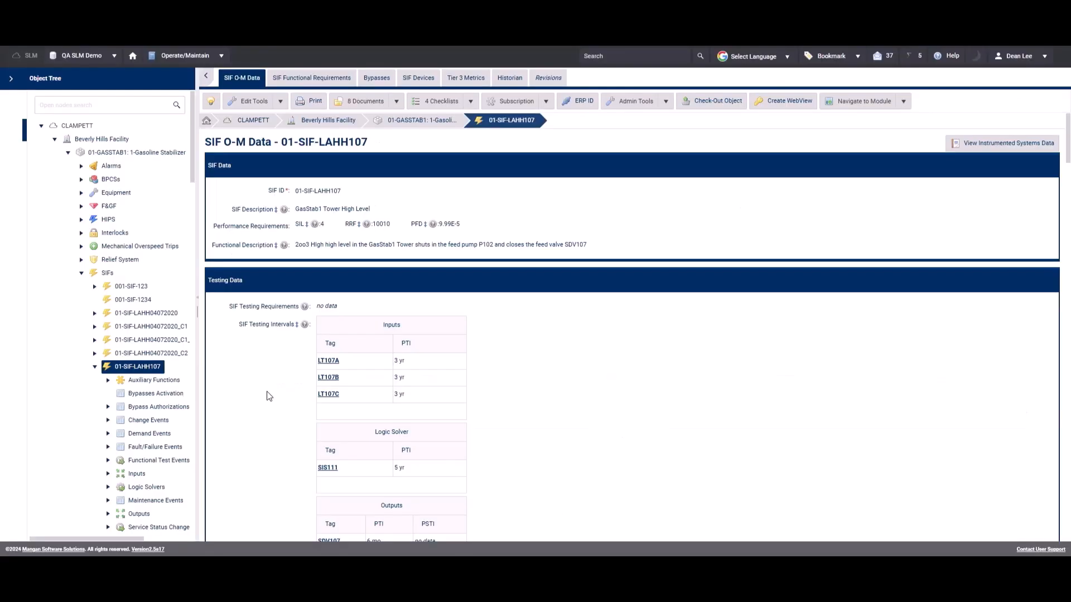
click(148, 368)
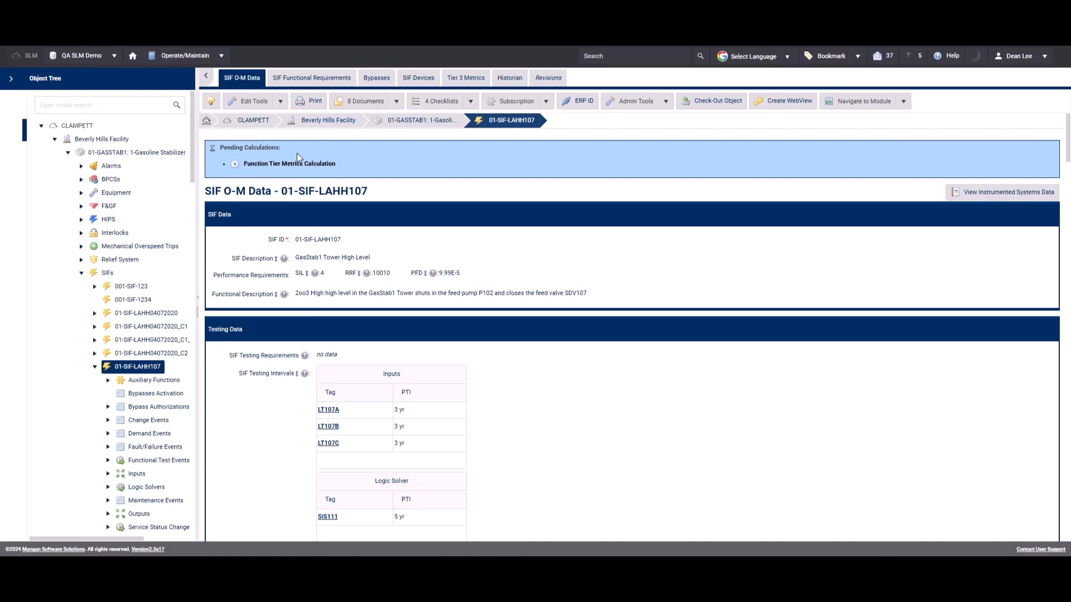
click(374, 78)
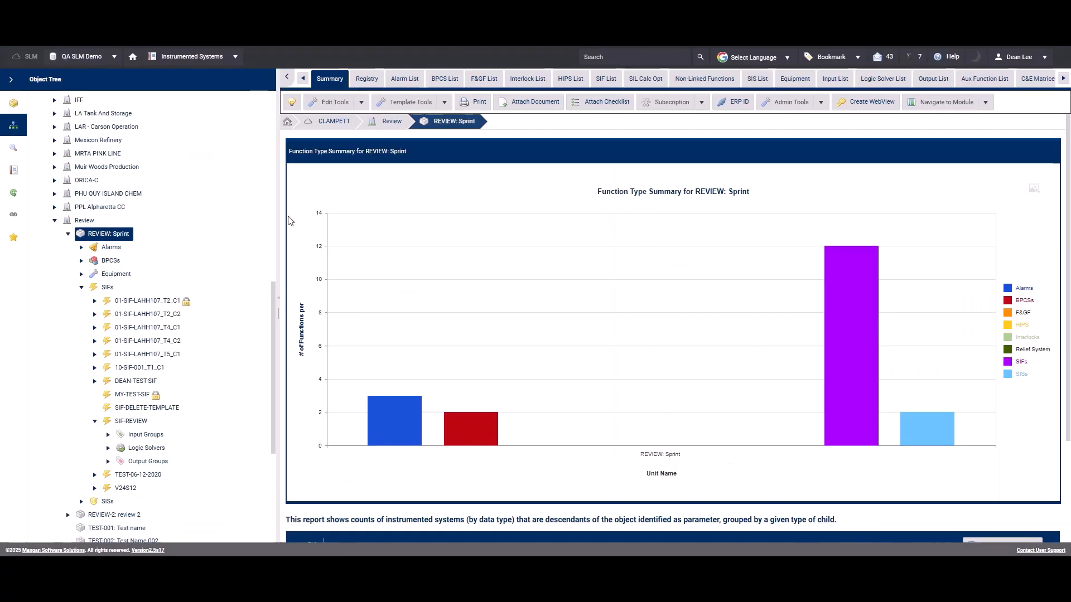
Print the SIF Overview of SIF-REVIEW, save it to the Desktop as slm_printout.pdf and look through the PDF.
click(136, 422)
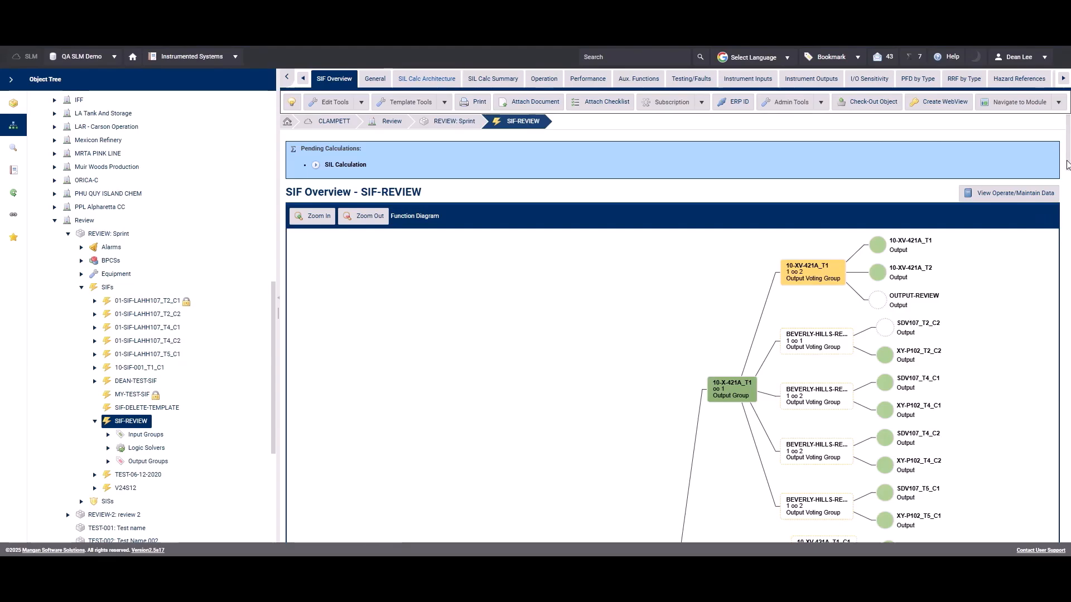
mouse_move(1067, 165)
mouse_down()
mouse_move(1067, 267)
mouse_move(1065, 161)
mouse_up()
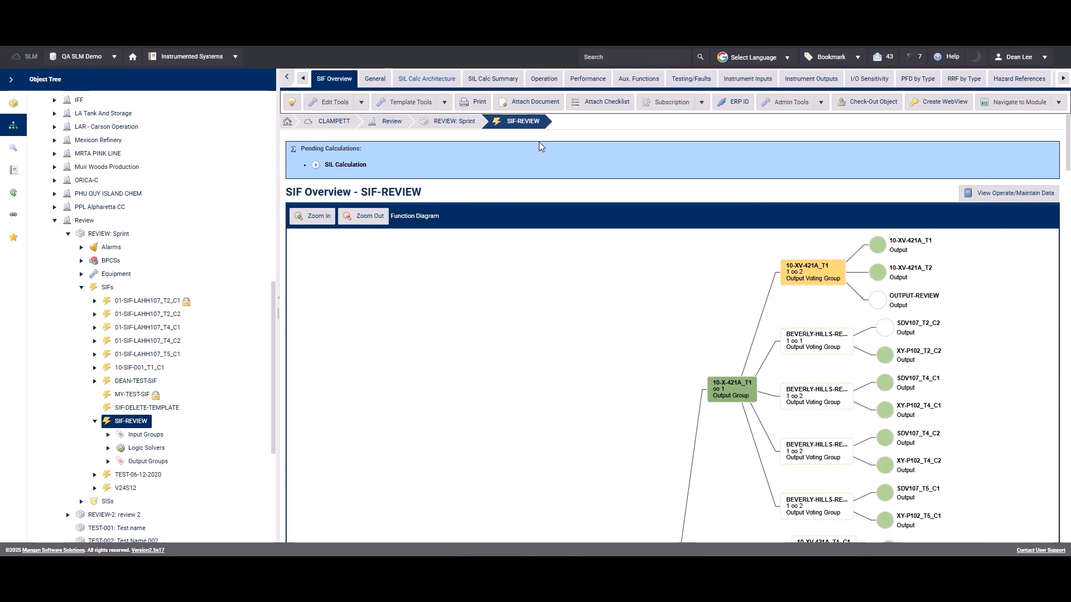
click(475, 102)
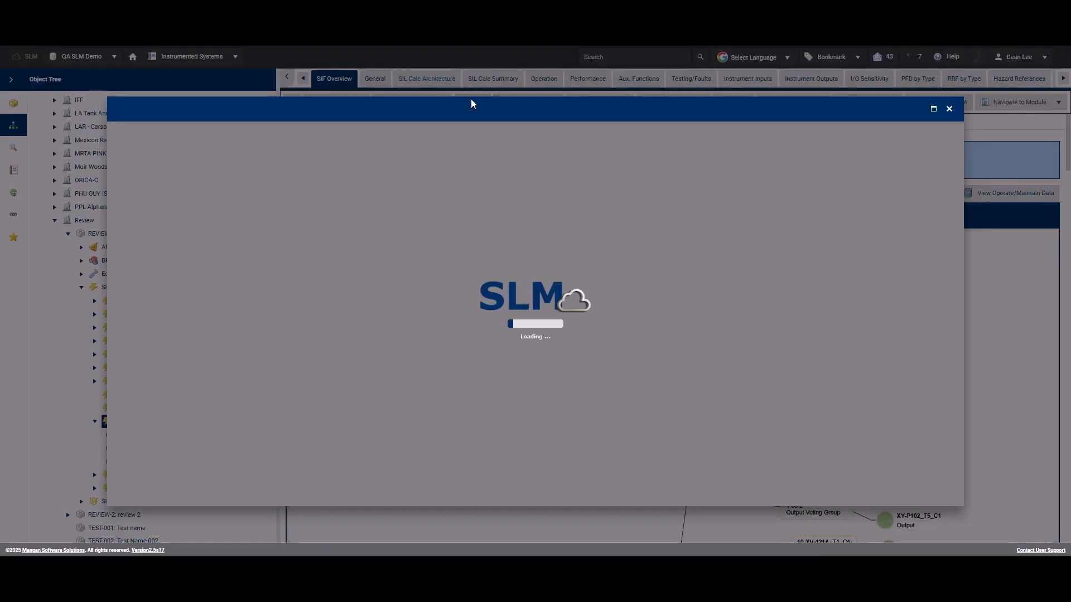
click(135, 156)
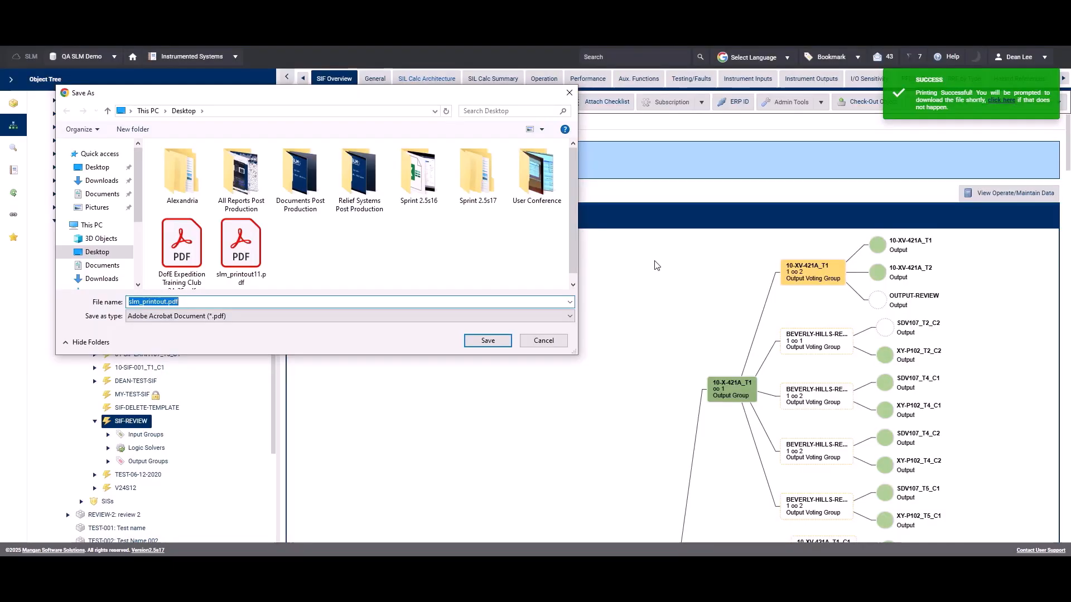
click(487, 340)
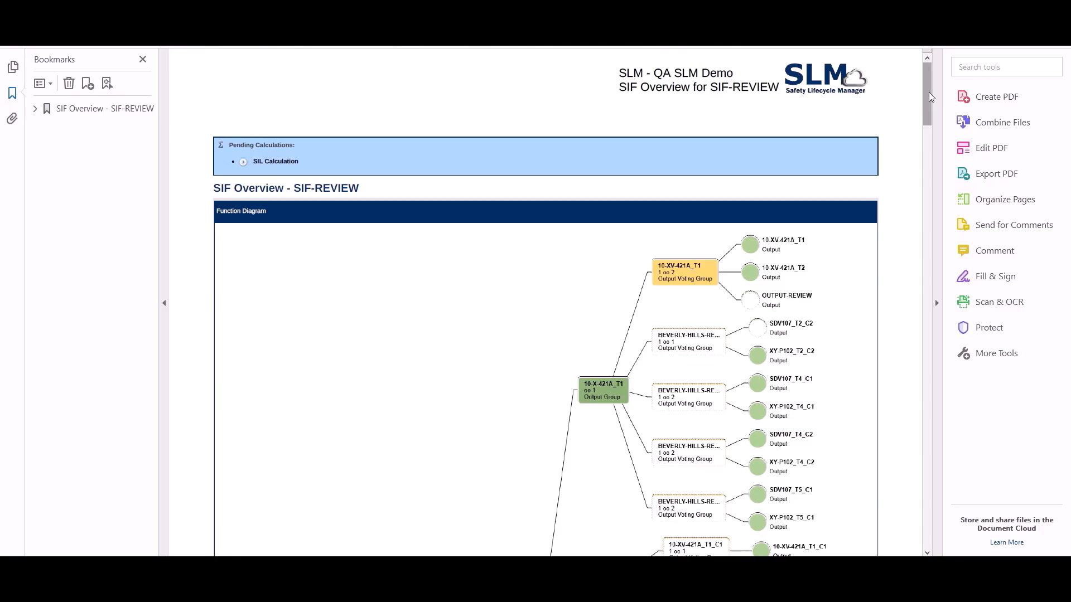
drag(929, 92, 931, 256)
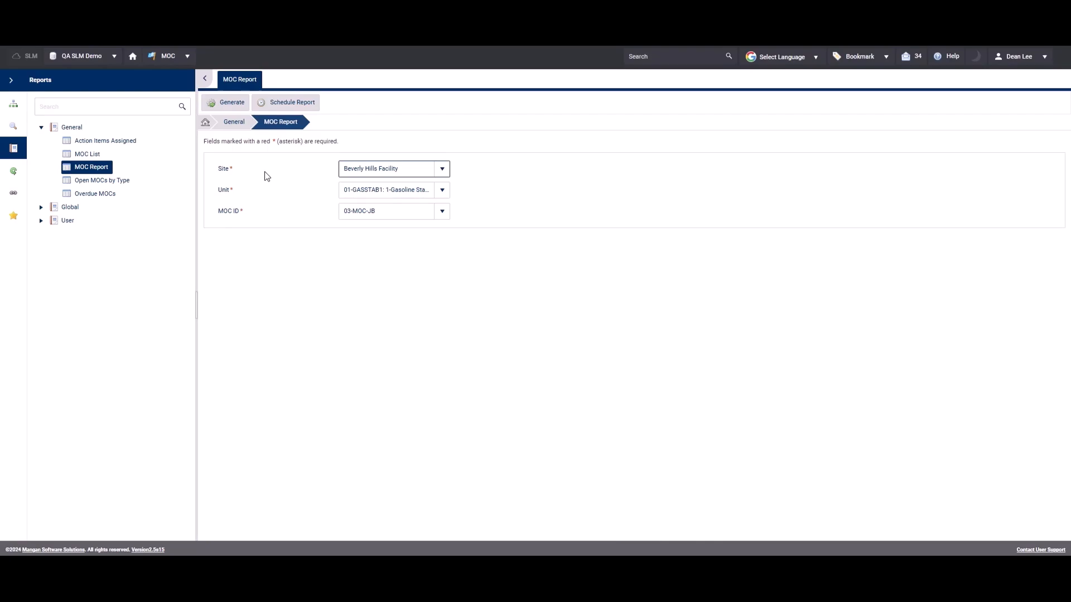
Generate the MOC Report with the selected Beverly Hills Facility parameters and page through it to the end.
click(232, 105)
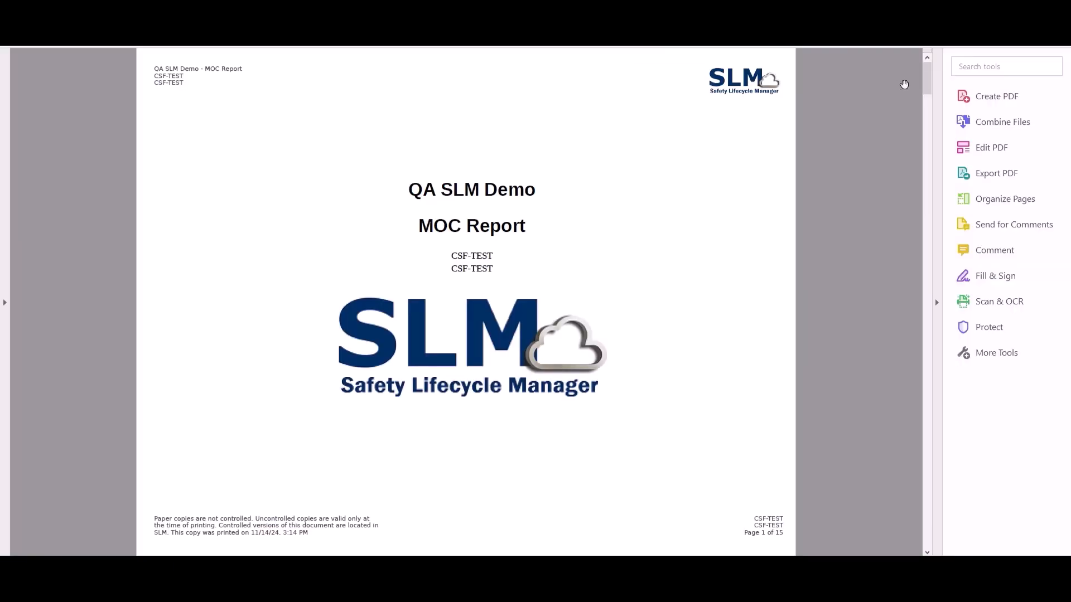
drag(925, 83, 926, 541)
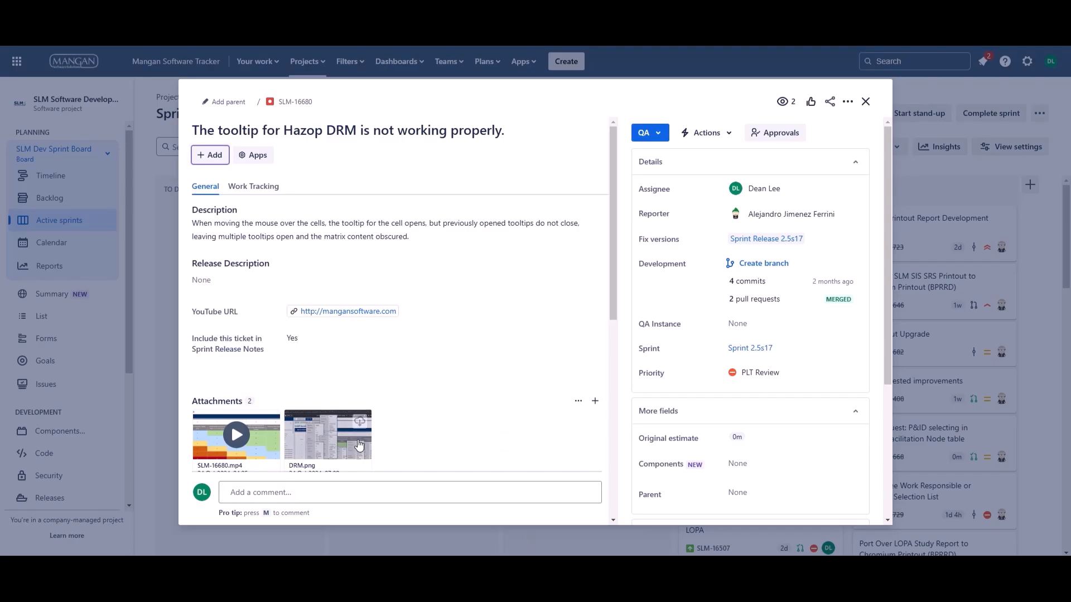
View the DRM.png attachment of the tooltip ticket and check the tooltips of several cells in the HAZOP Dynamic Risk Matrix.
click(335, 441)
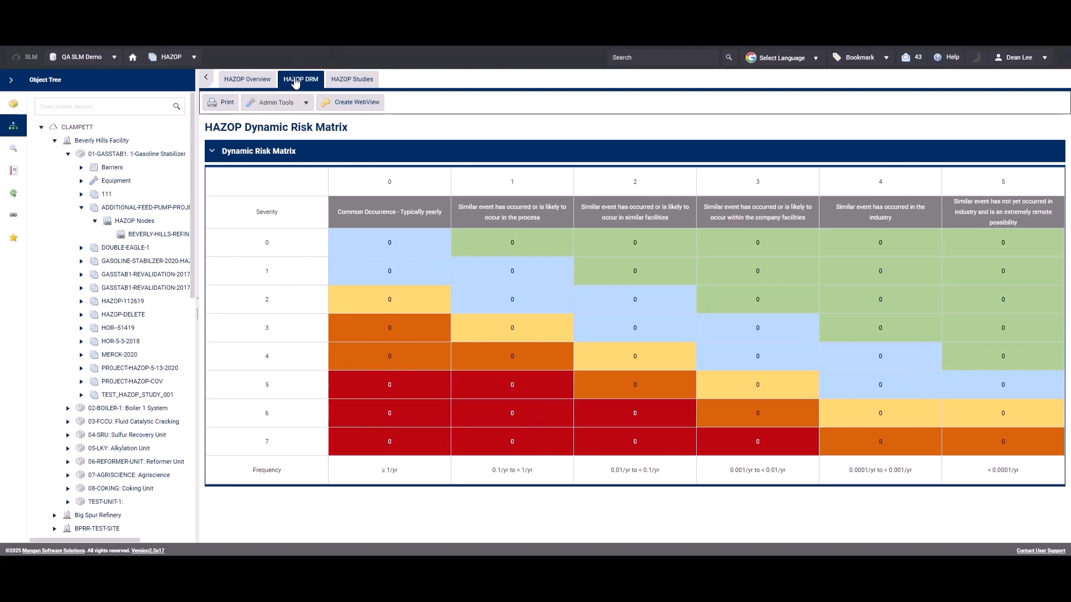
mouse_move(491, 272)
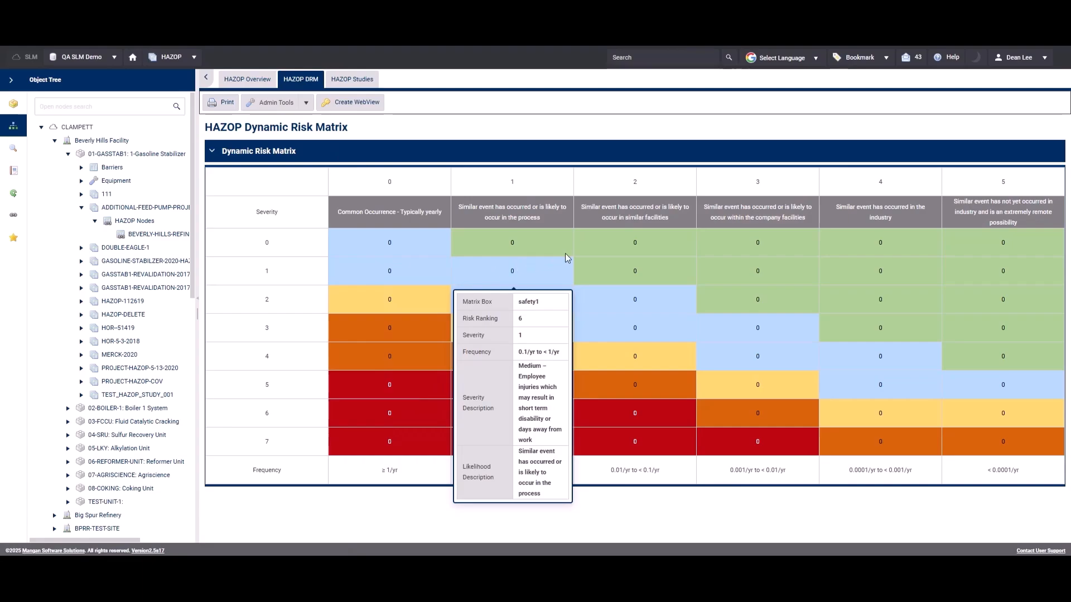
mouse_move(774, 277)
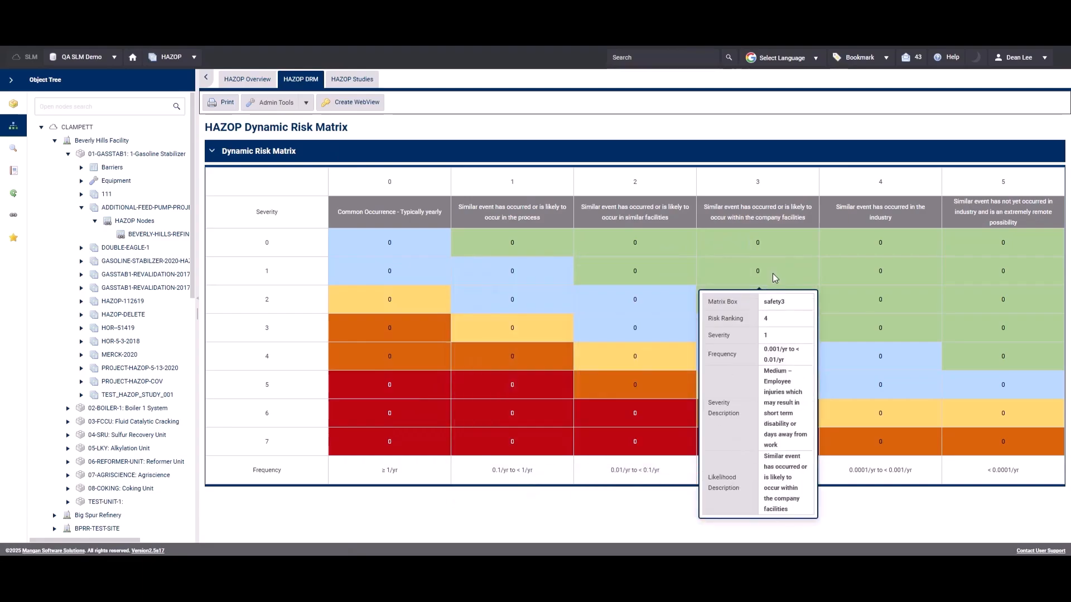
mouse_move(646, 376)
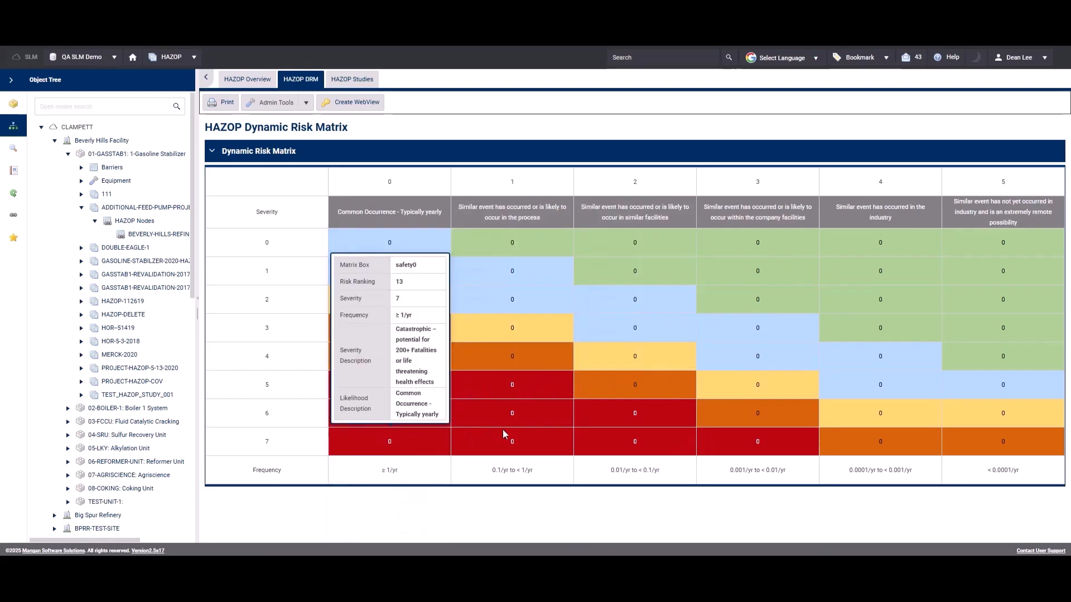
mouse_move(623, 420)
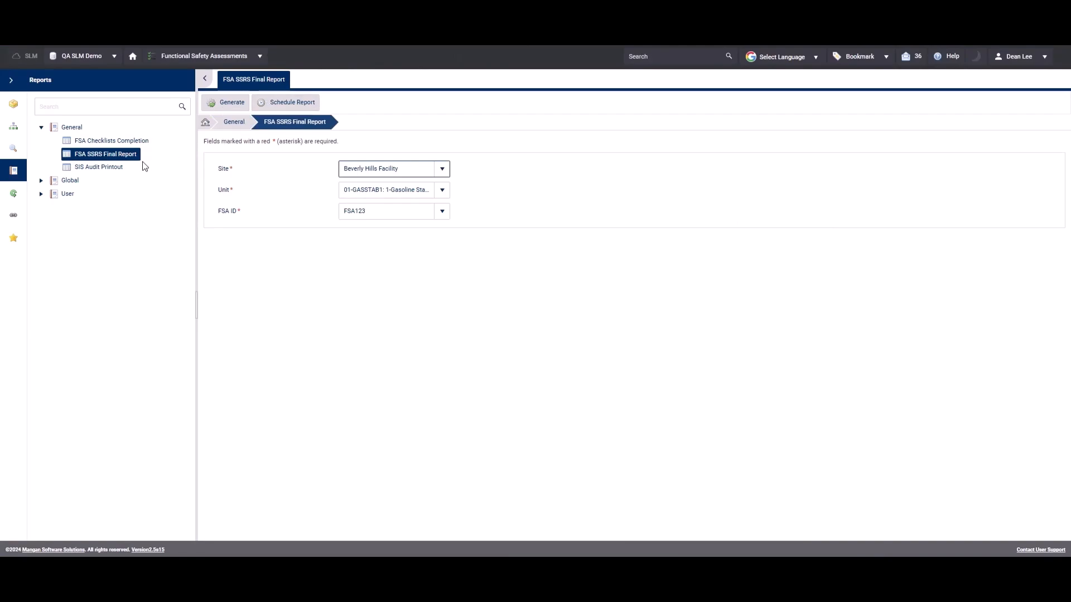
Generate the FSA SSRS Final Report for FSA123 at Beverly Hills Facility and review all its pages.
click(239, 104)
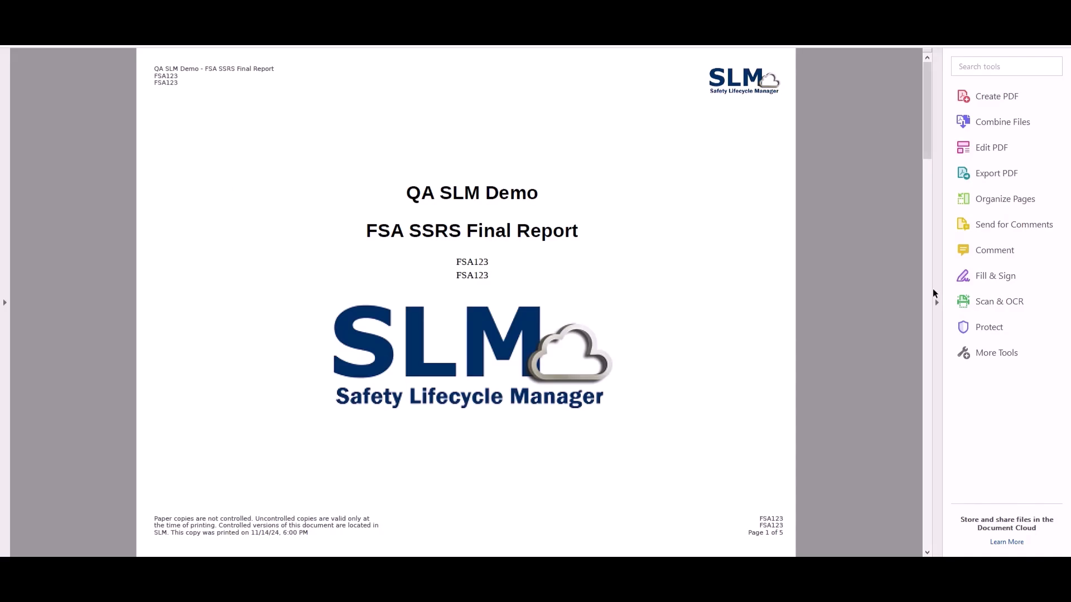
click(927, 552)
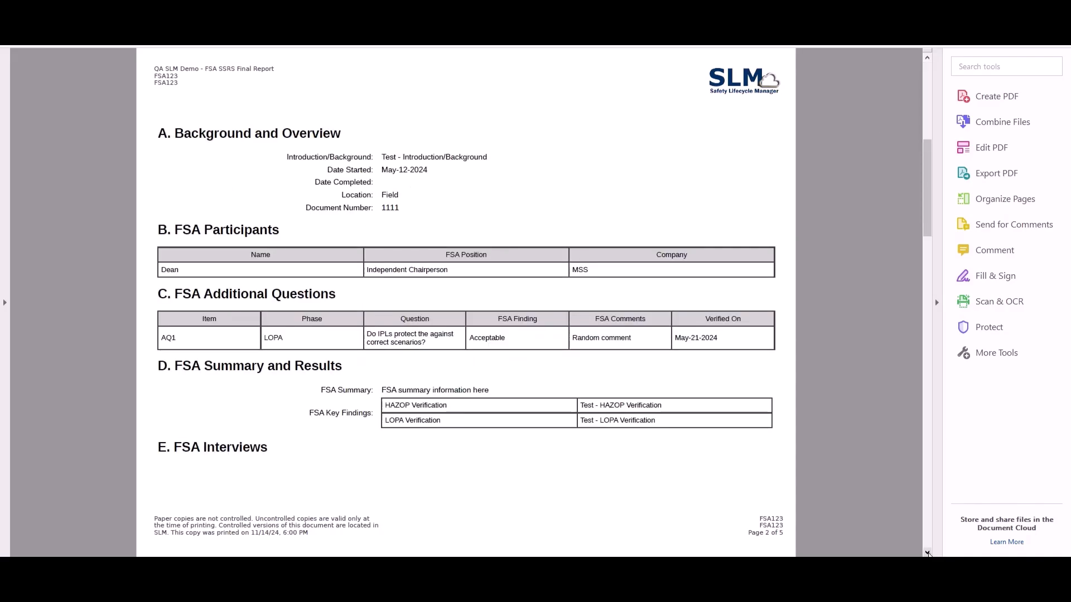
click(928, 553)
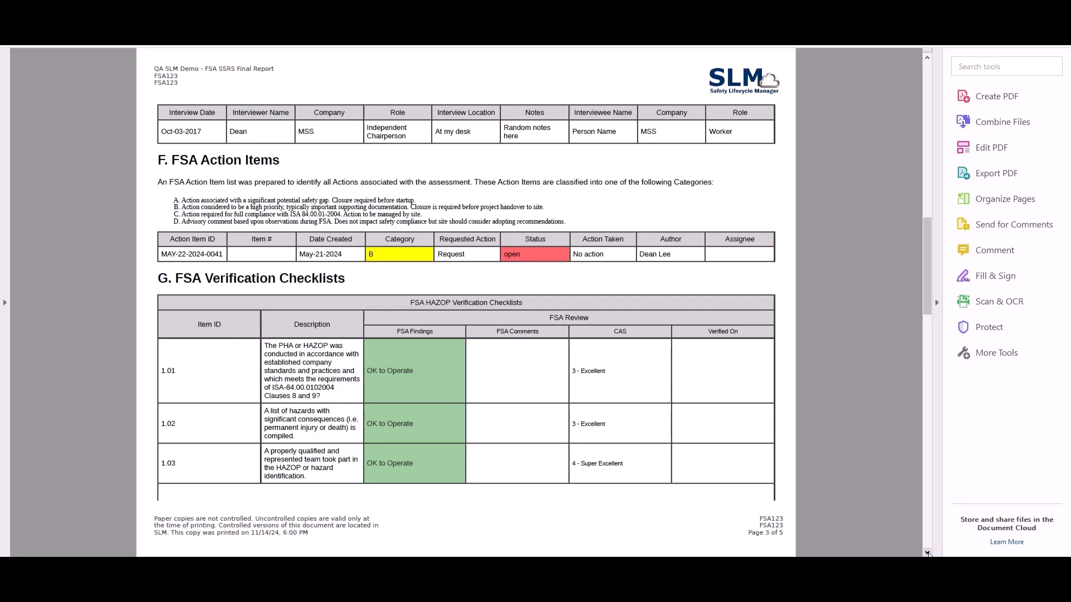
click(928, 553)
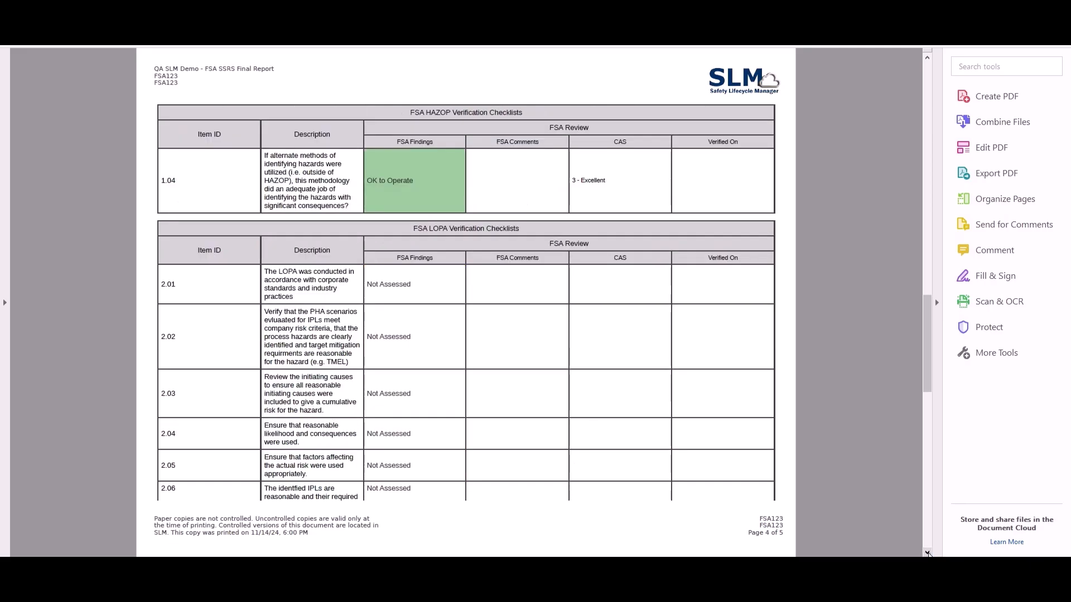
click(928, 552)
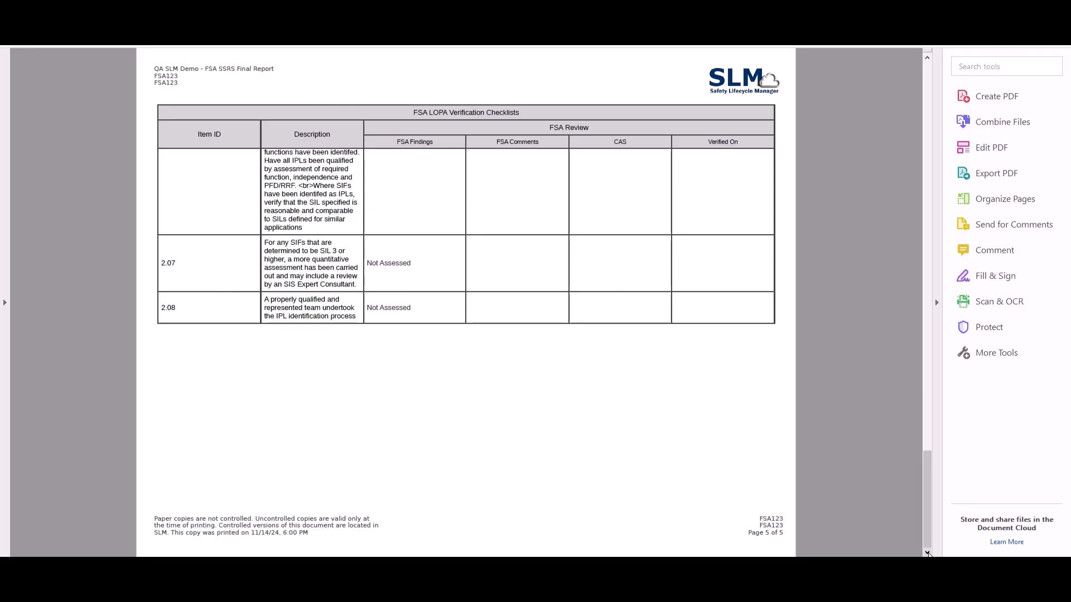
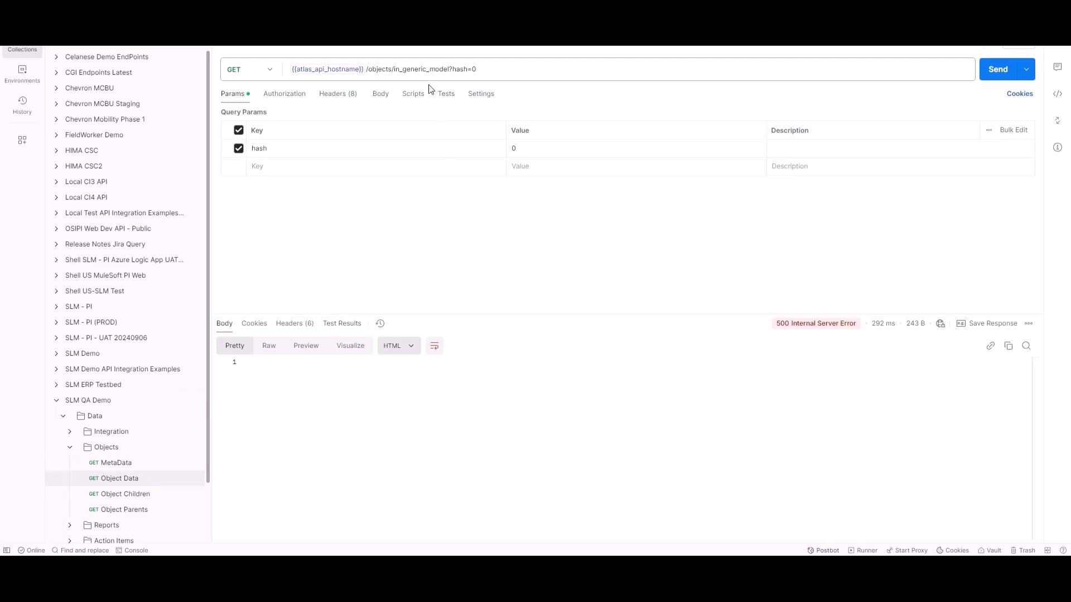
Send the Object Data request with the hash parameter set to D51FCDE1-4143-E911-80E2-000D3A5DF64B and look through the response.
click(526, 151)
text(D51FCDE1-4143-E911-80E2-000D3A5DF64B)
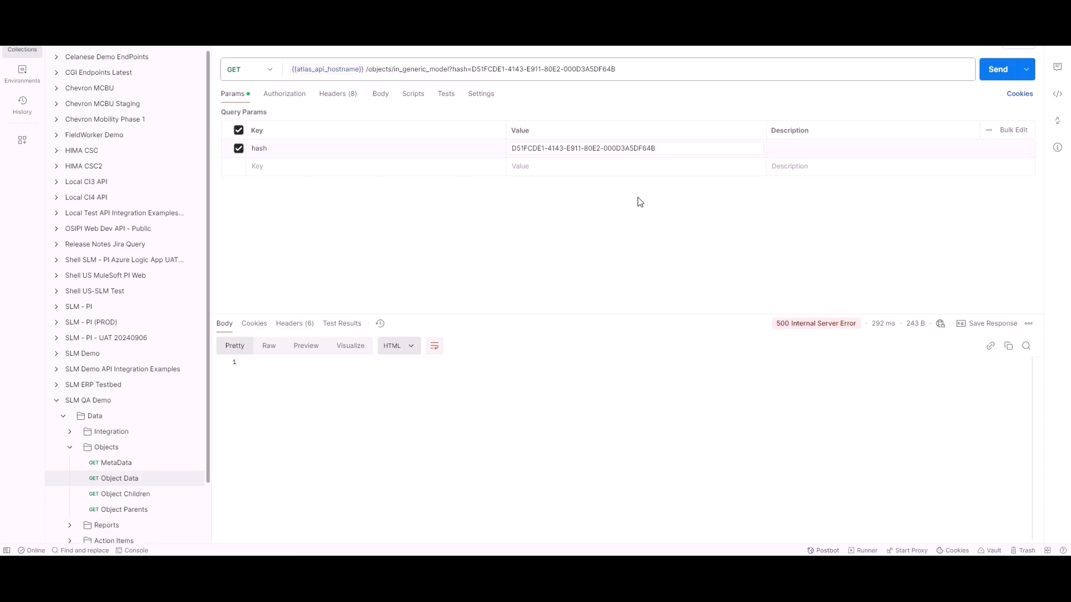
click(995, 80)
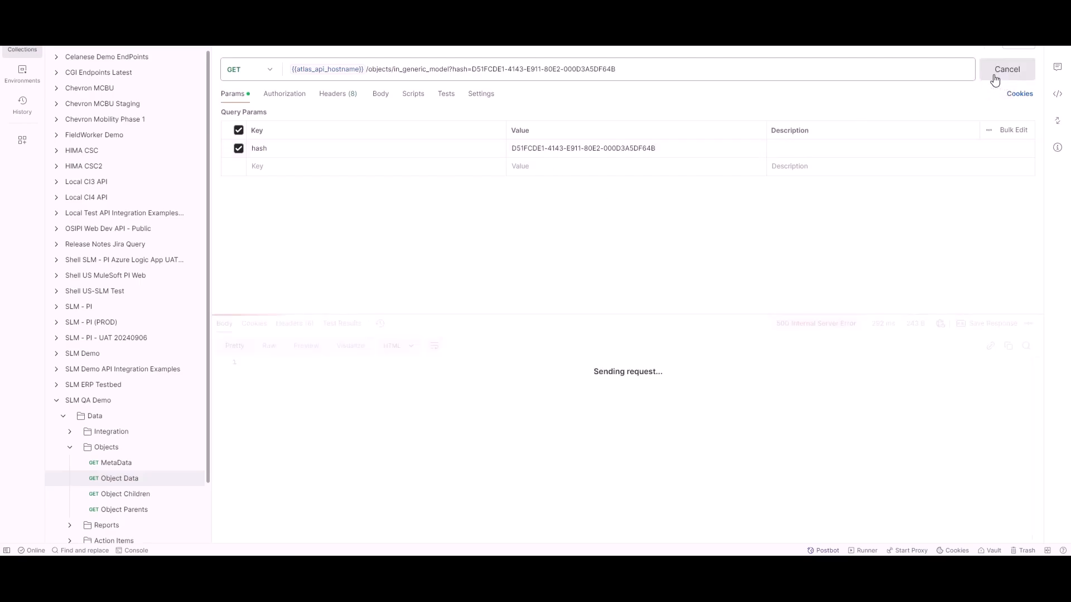
drag(1035, 363, 1041, 536)
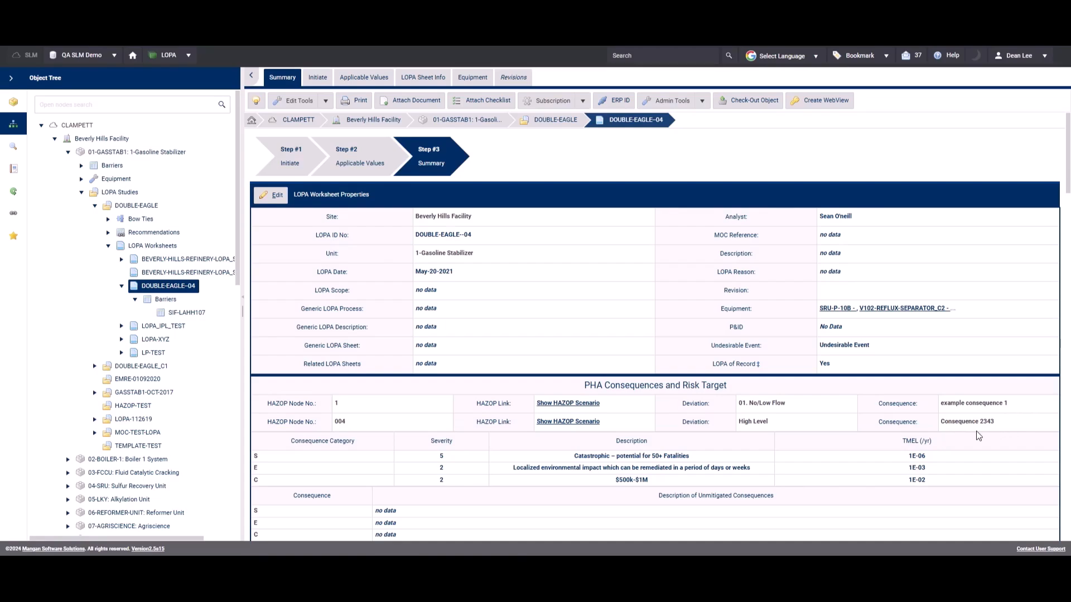
View the SIF-LAHH107 barrier under LOPA worksheet DOUBLE-EAGLE--04 and open the printout of the FLAME-DETECTION SIF.
click(195, 313)
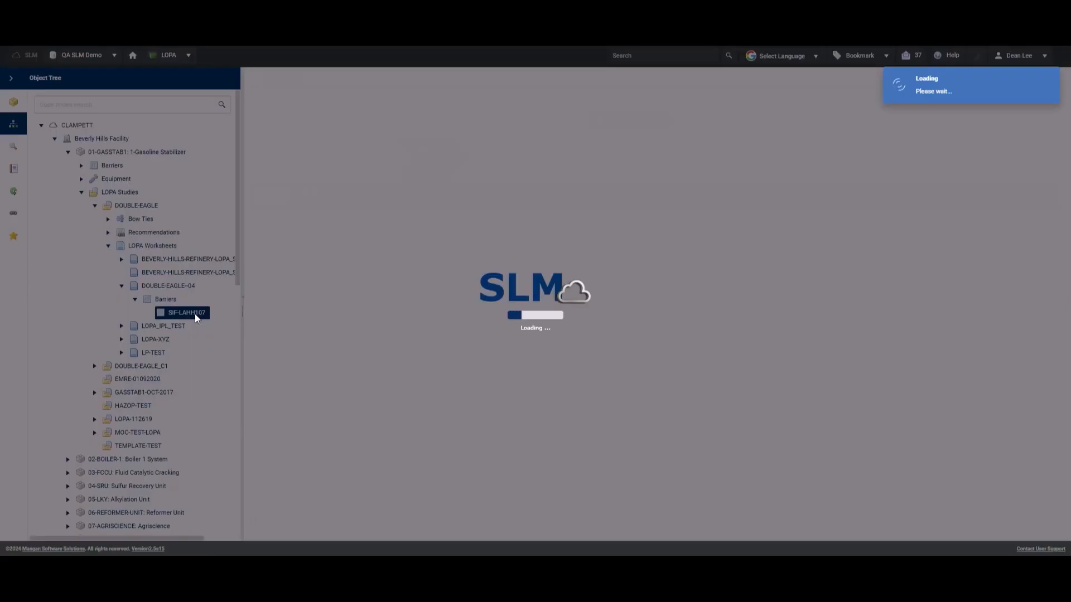
scroll(1044, 497, down, 10)
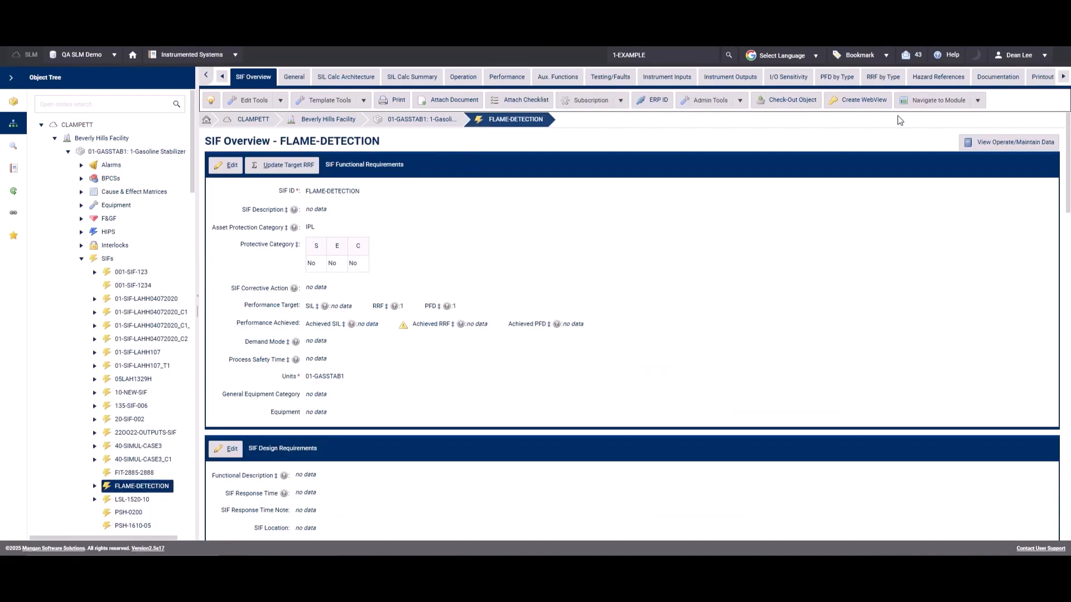
click(1041, 77)
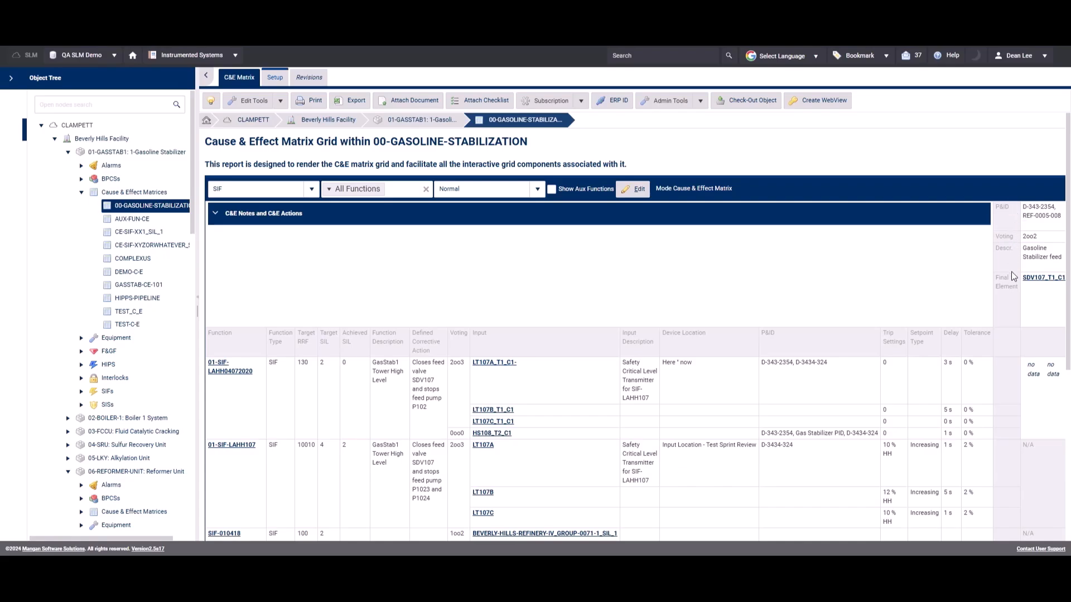
In the setup of the 00-GASOLINE-STABILIZATION matrix, reduce the Function and Input Fields to Function Type and Target RRF and save.
click(275, 77)
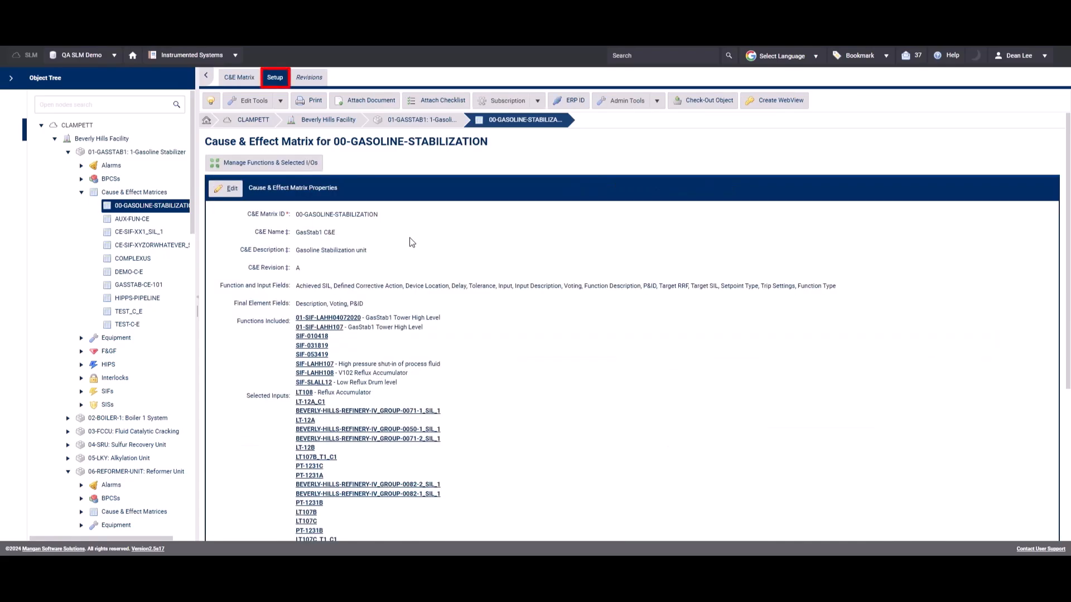
click(336, 285)
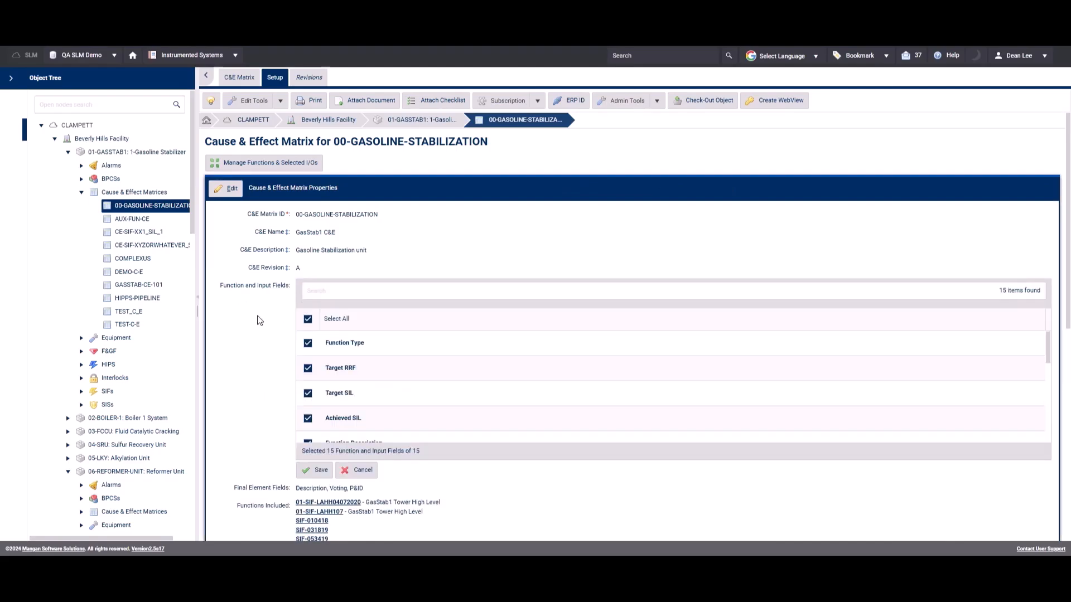
click(308, 396)
click(308, 418)
drag(1048, 350, 1048, 418)
click(307, 338)
click(307, 363)
click(308, 388)
click(308, 413)
click(307, 437)
click(307, 345)
click(307, 370)
click(307, 396)
click(307, 420)
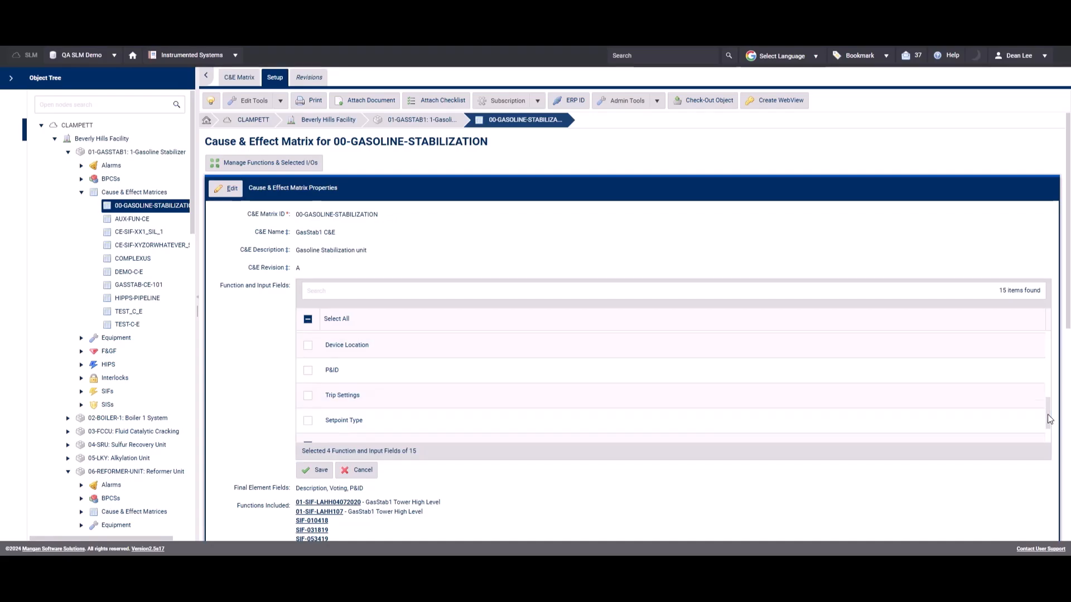
scroll(307, 413, down, 2)
click(307, 401)
click(307, 428)
click(312, 471)
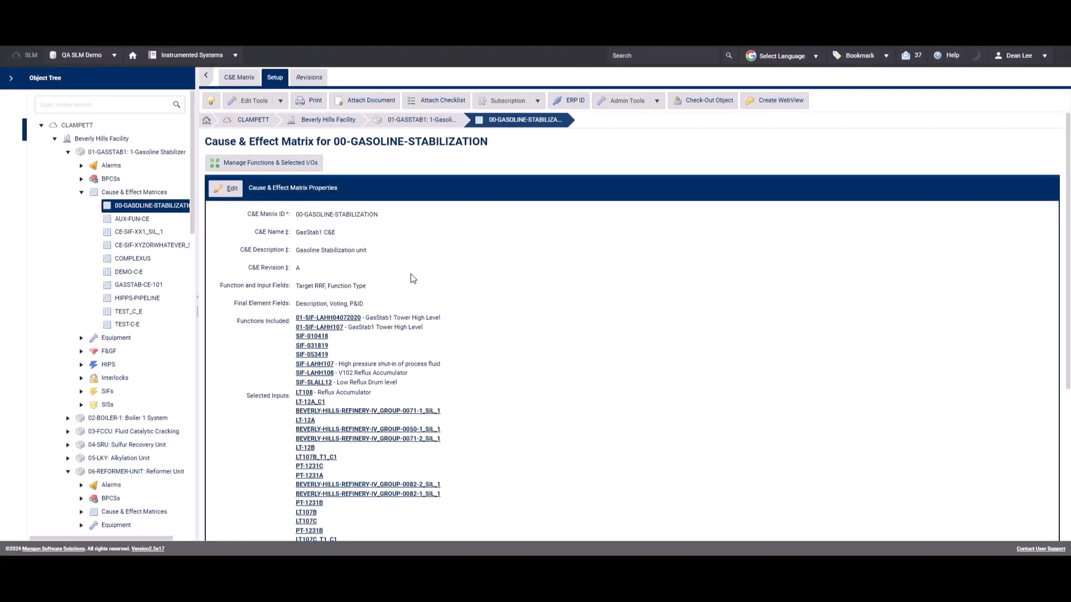
Keep only P&ID in the matrix's Final Element Fields, save the selection and reload the C&E matrix grid.
click(329, 304)
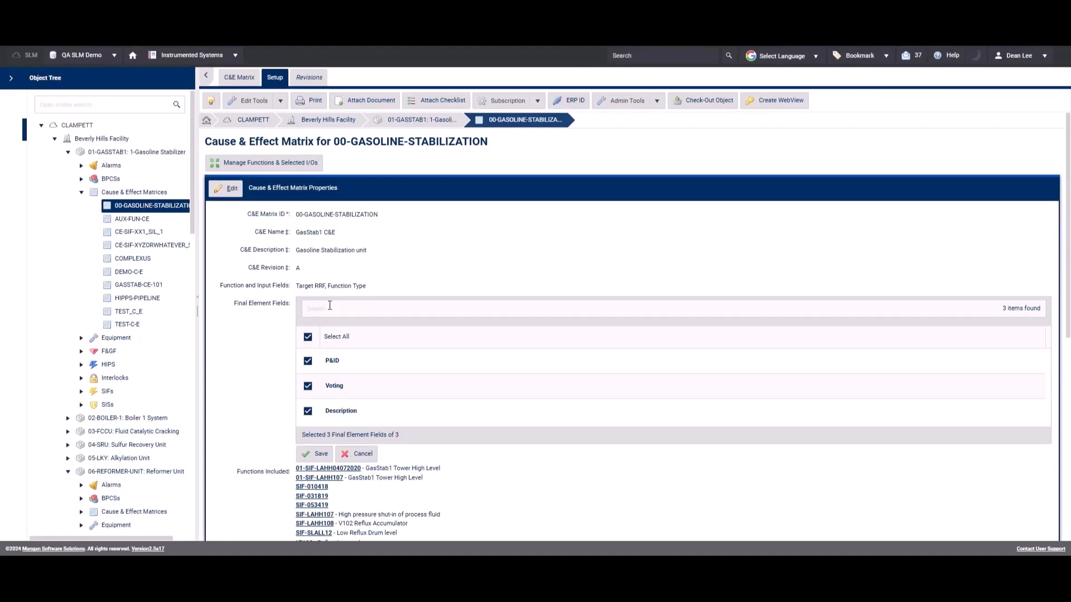
click(307, 386)
click(308, 412)
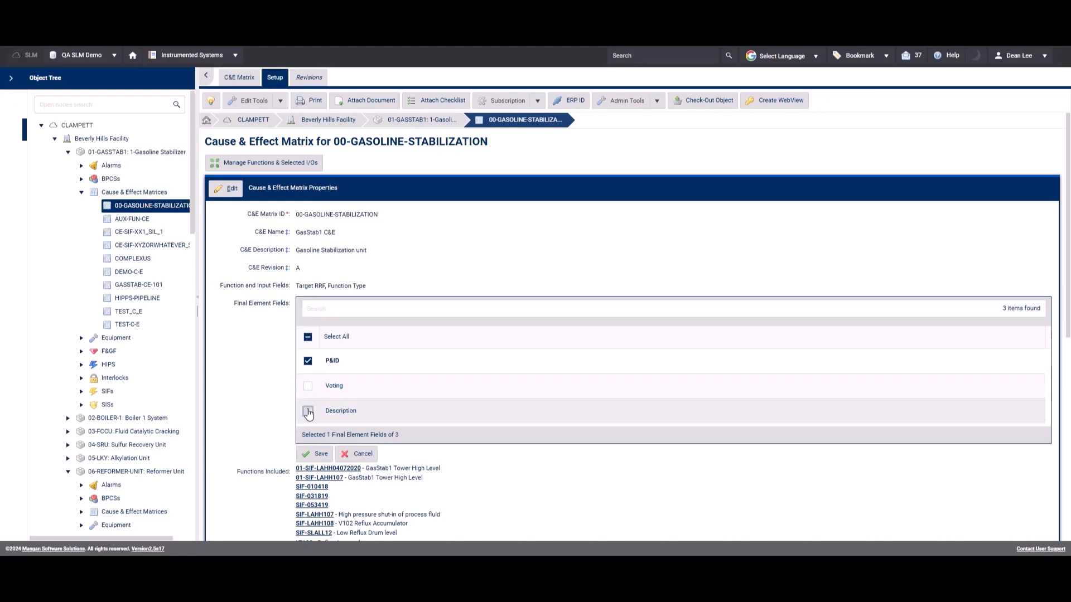
click(320, 455)
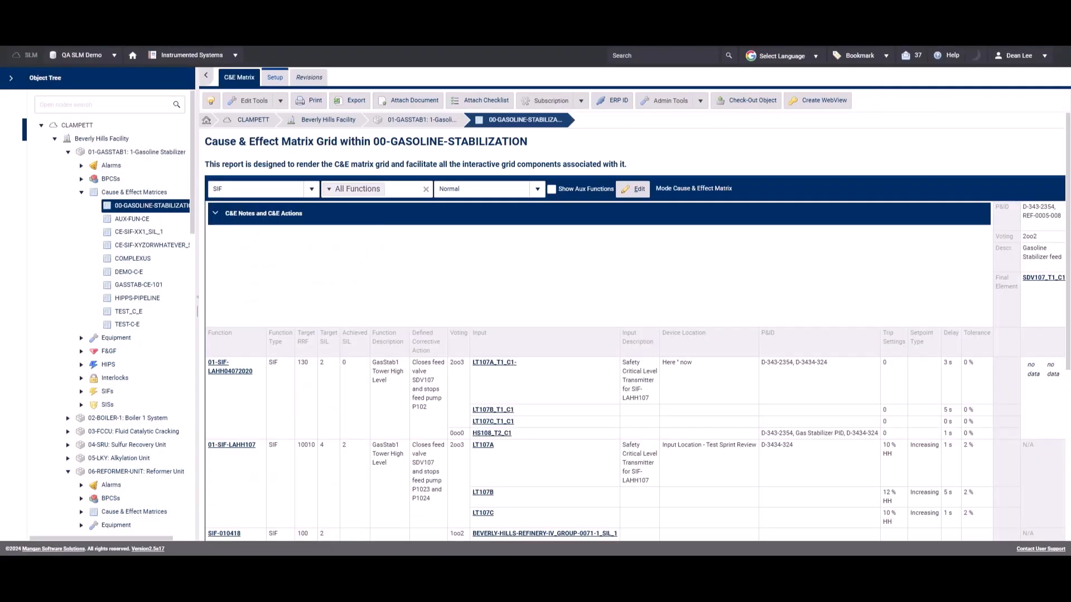
key(F5)
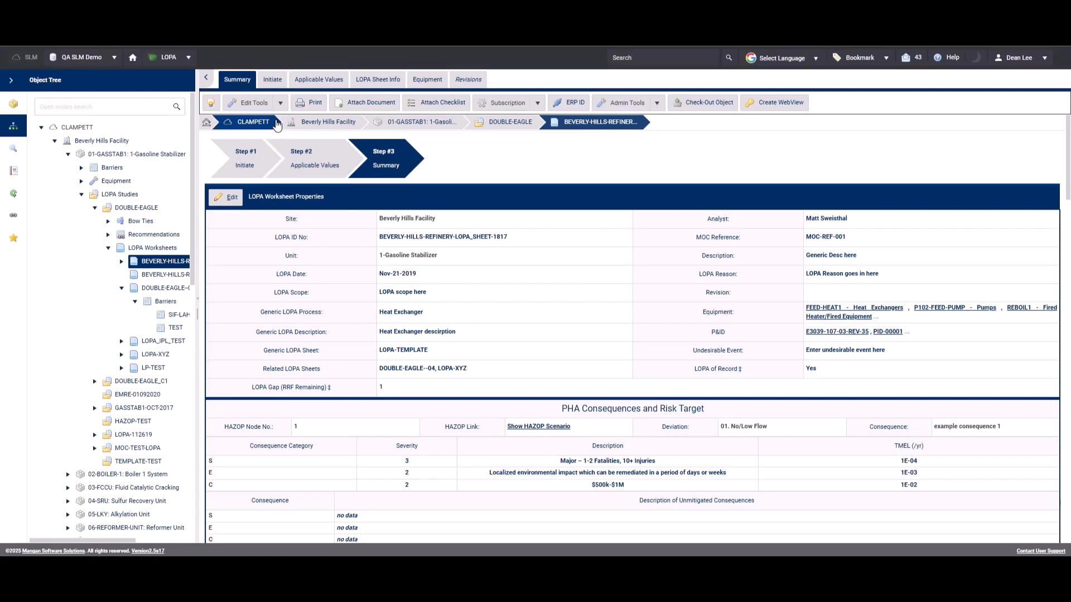
Clear the severity of consequence category S in LOPA worksheet BEVERLY-HILLS-REFINERY-LOPA_SHEET-1817 and save the worksheet properties.
click(226, 197)
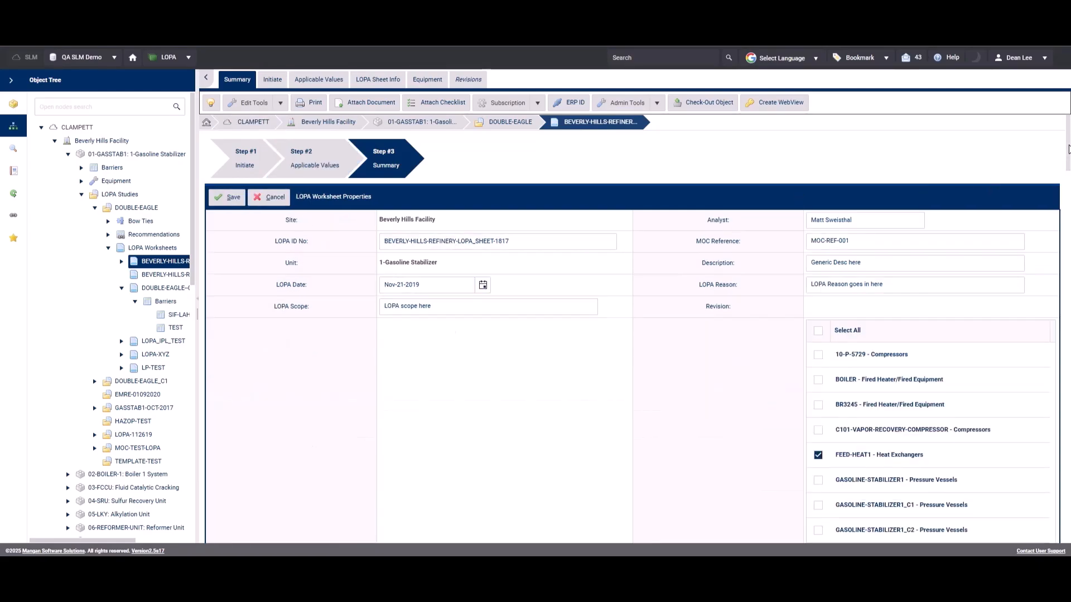
scroll(1044, 223, down, 10)
scroll(1044, 287, down, 3)
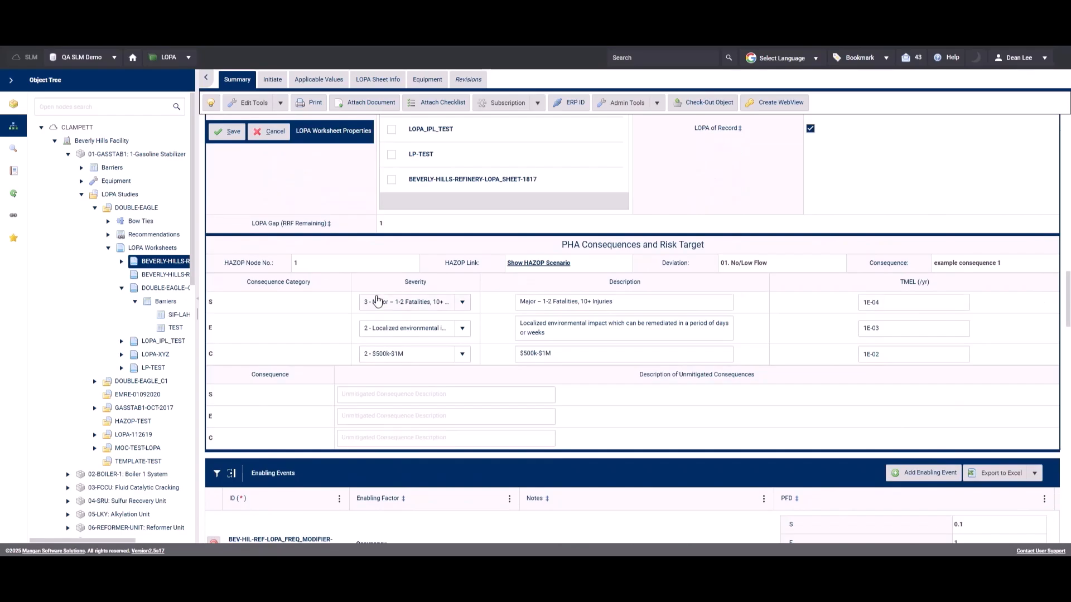
click(463, 304)
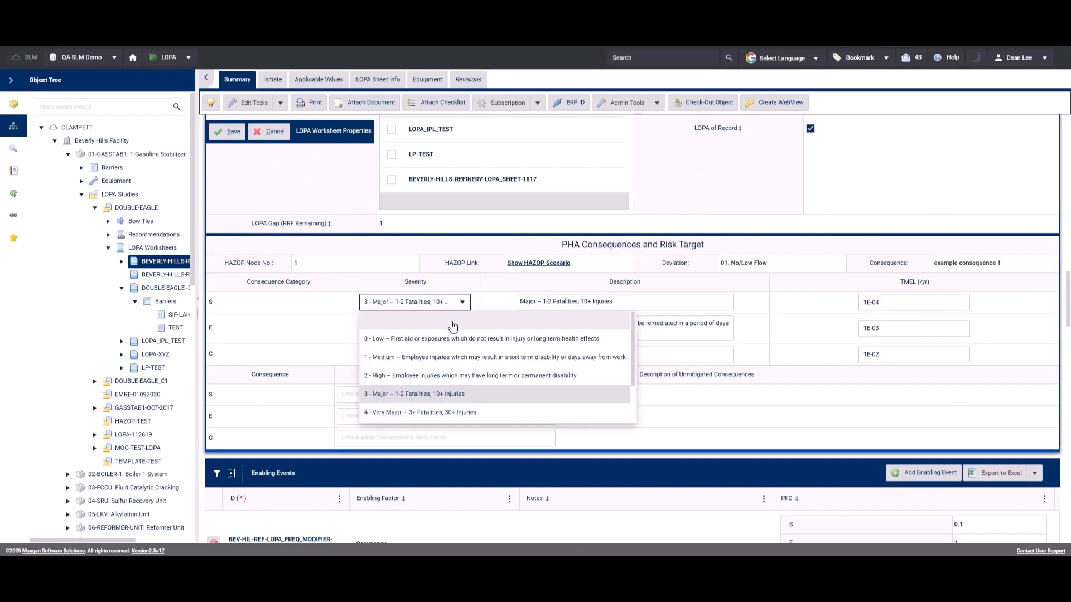
click(451, 326)
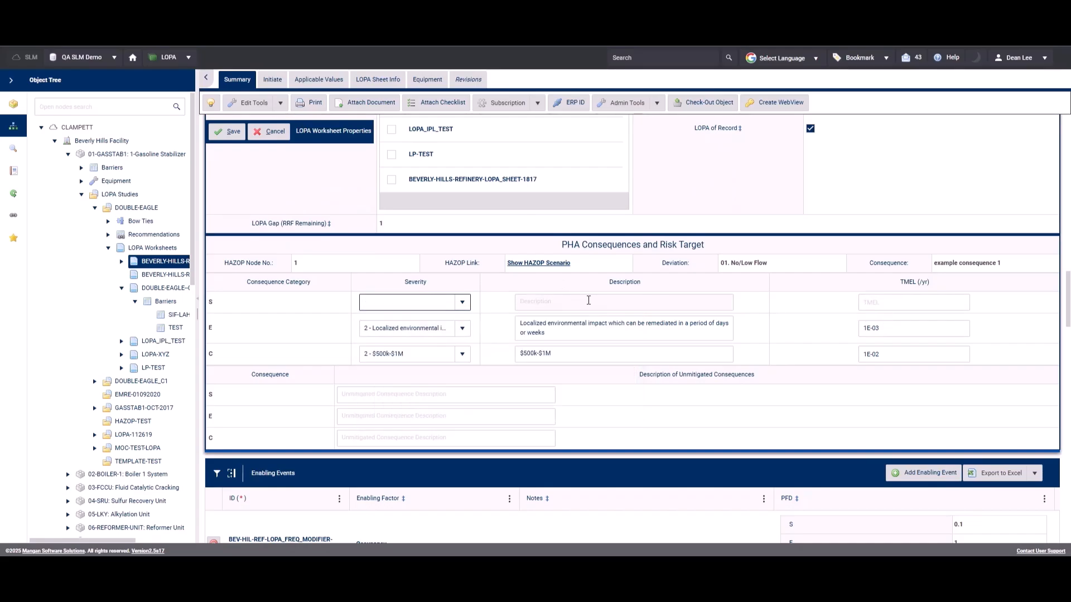
click(231, 133)
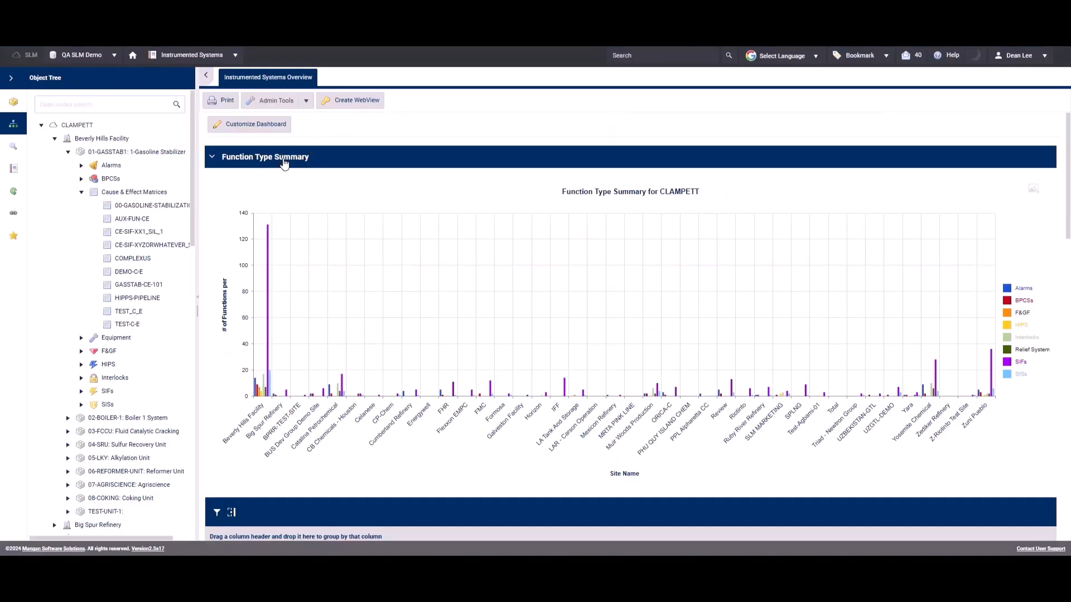
Open the DEMO-C-E cause and effect matrix and examine its function rows in the Interlock view.
click(123, 273)
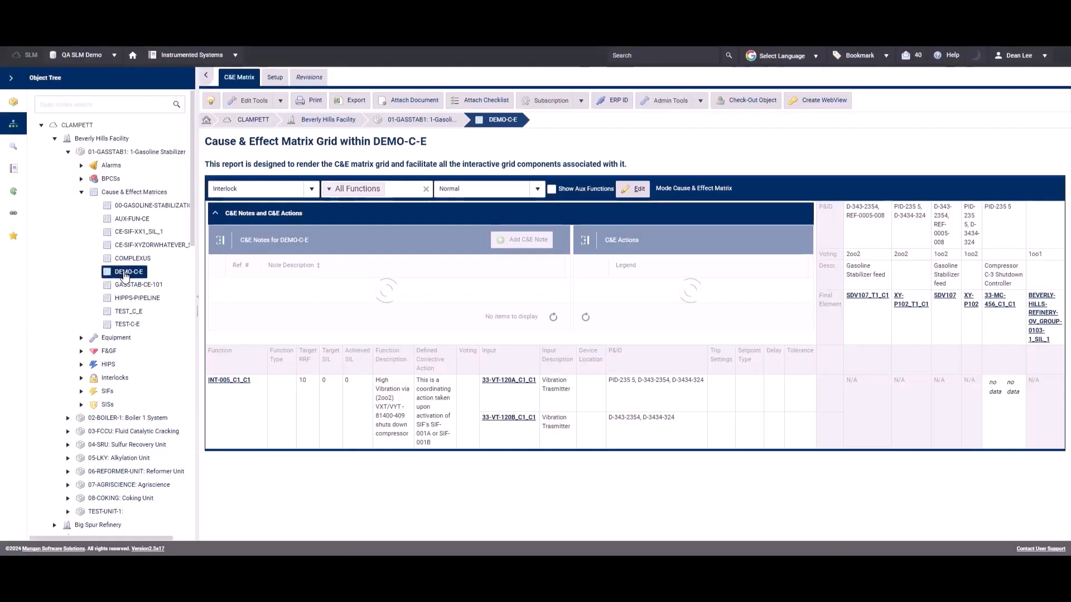
click(311, 189)
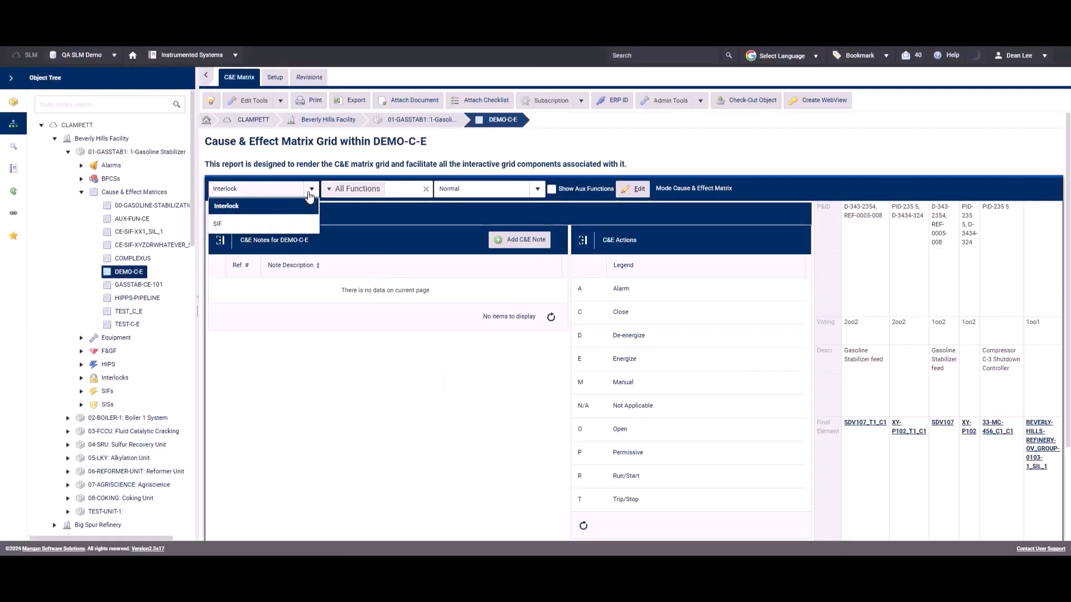
click(335, 172)
scroll(624, 397, down, 2)
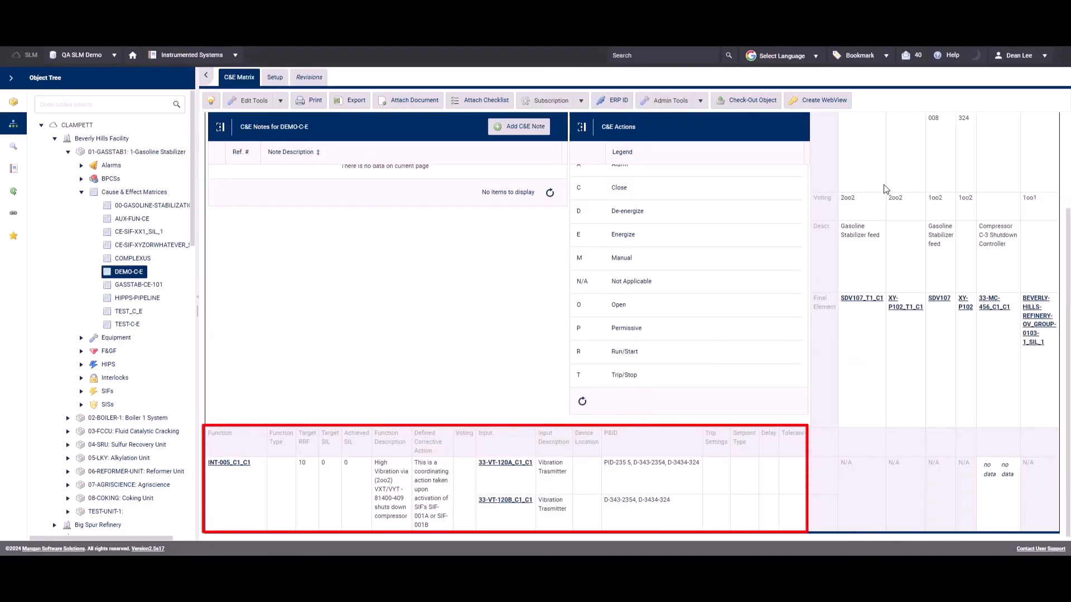
Switch the DEMO-C-E matrix to SIF functions, examine its final element columns and turn on the auxiliary functions.
scroll(910, 184, up, 2)
click(311, 147)
click(279, 180)
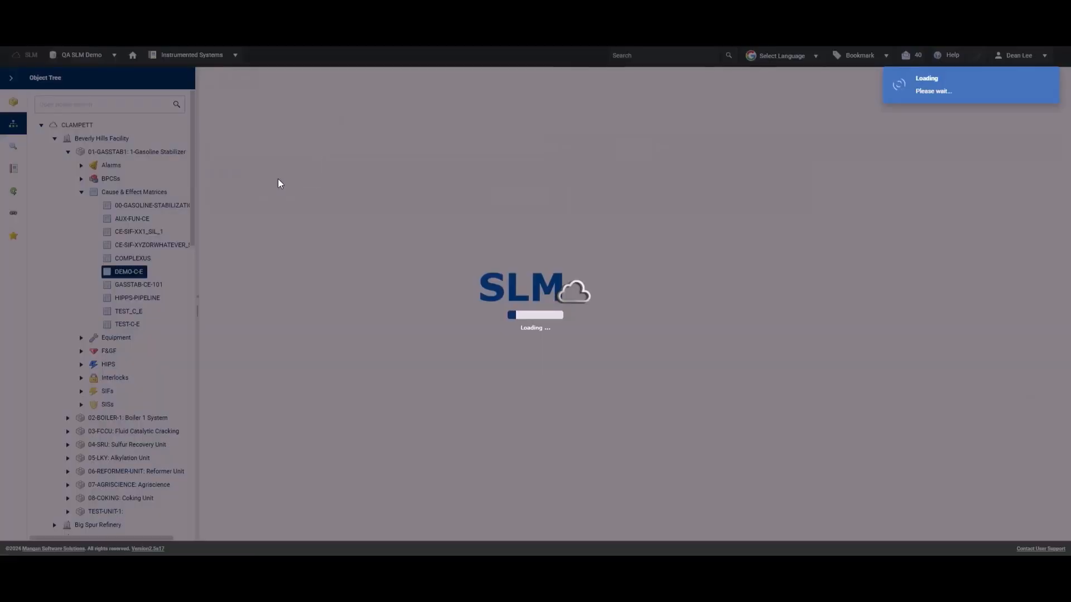
scroll(623, 357, down, 1)
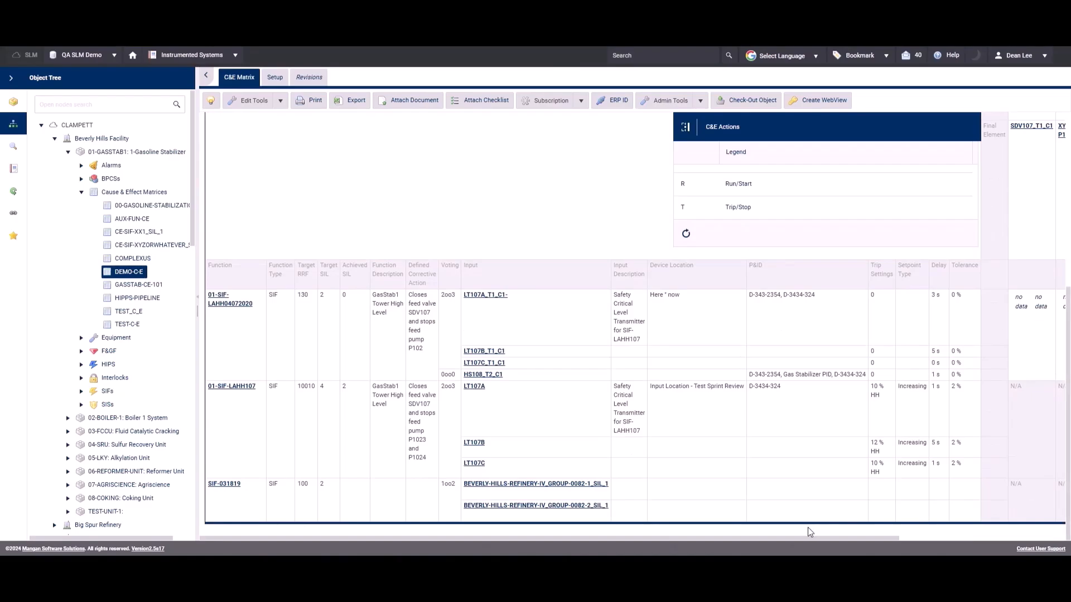
drag(799, 539, 963, 538)
drag(1068, 476, 1069, 304)
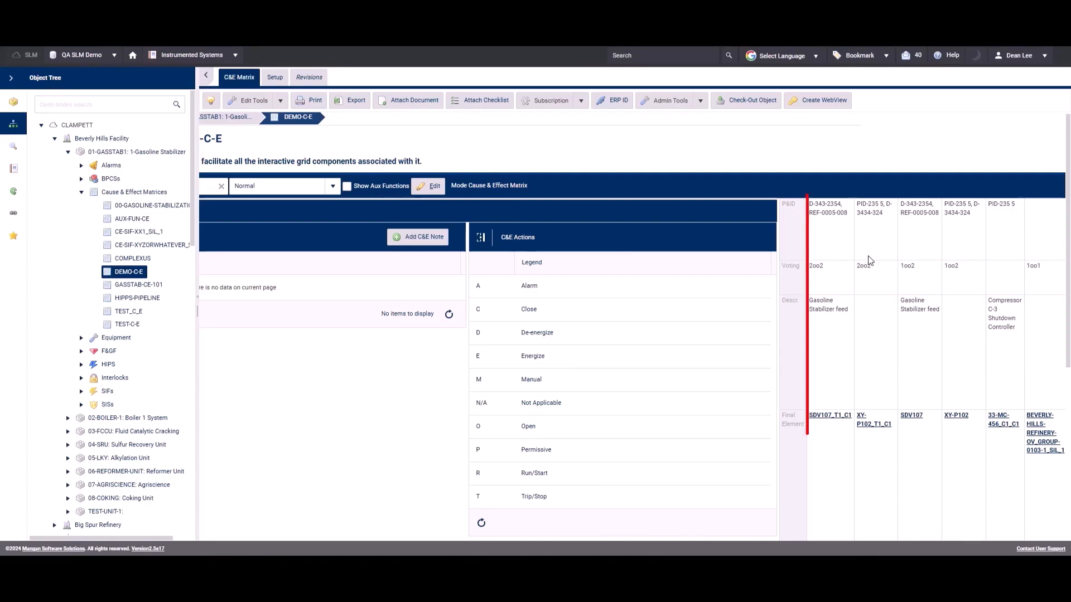
click(347, 188)
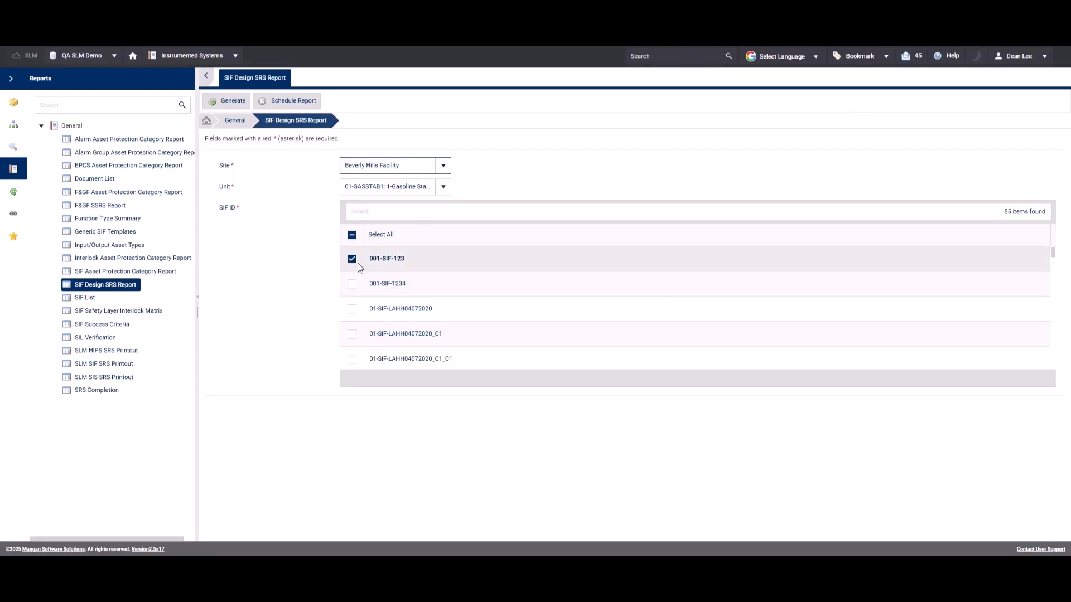
Check the SIF ID lists for units 02-BOILER-1 and 03-FCCU in the SIF Design SRS Report, and return to unit 01-GASSTAB1.
click(443, 186)
click(418, 227)
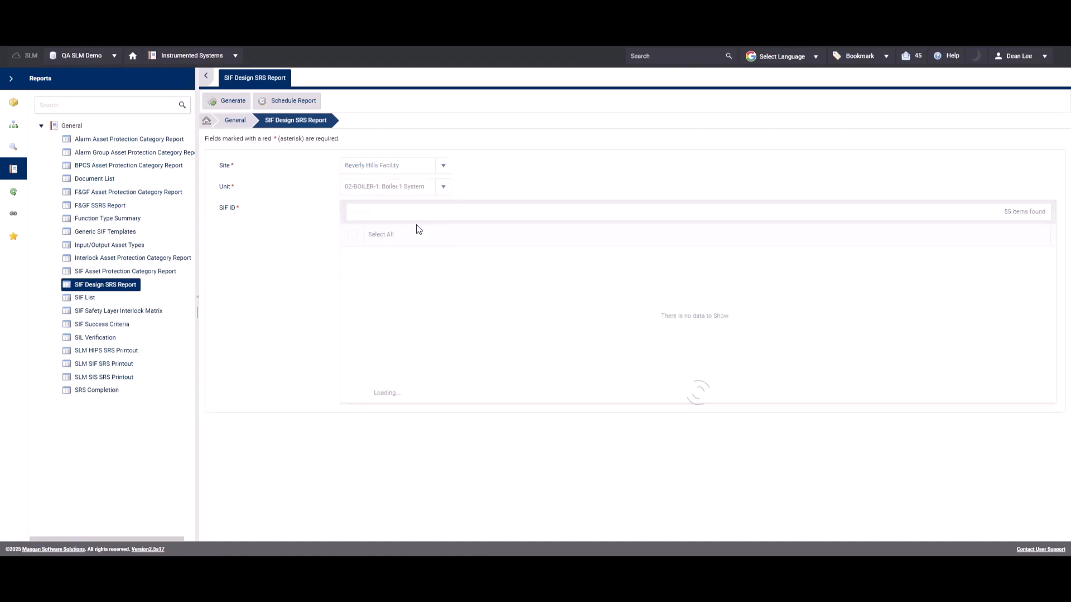
click(442, 188)
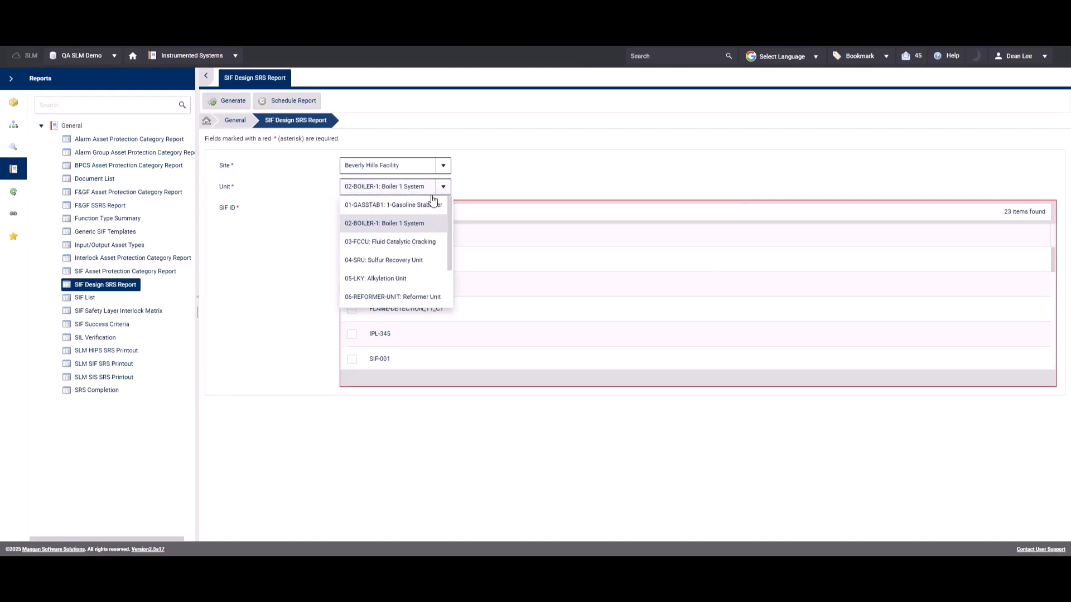
click(396, 241)
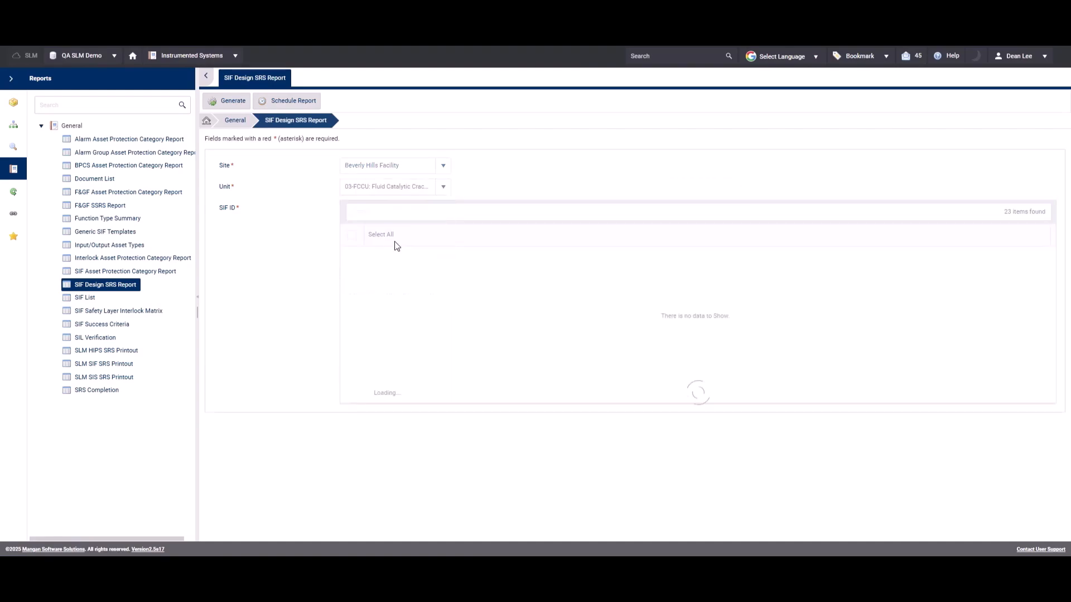
click(443, 188)
click(407, 208)
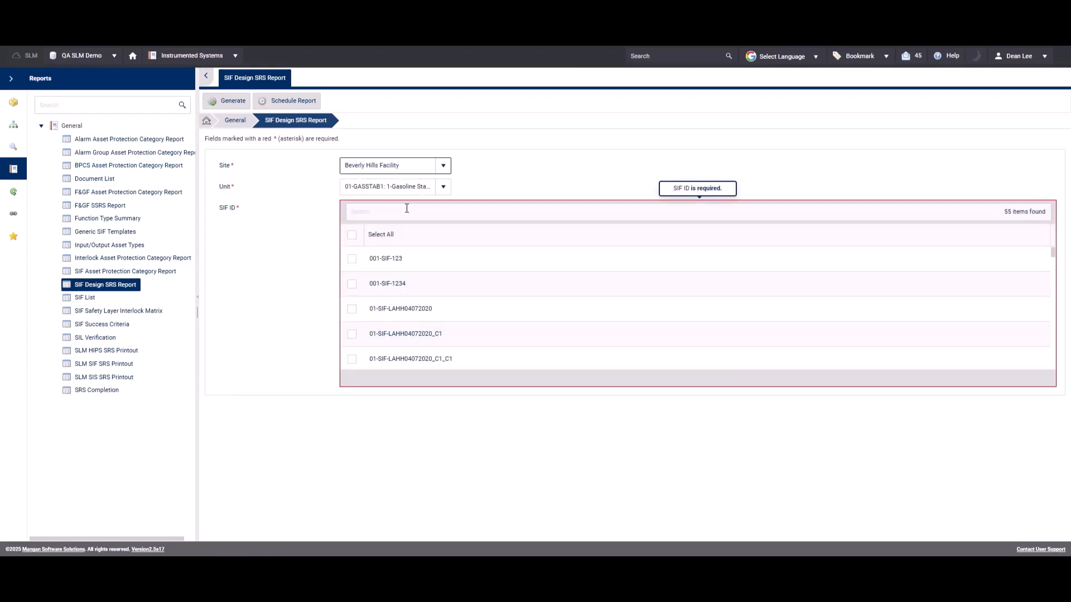
Generate the SIF Design SRS Report for 001-SIF-123 and 001-SIF-1234 and look through its pages.
click(352, 259)
click(352, 284)
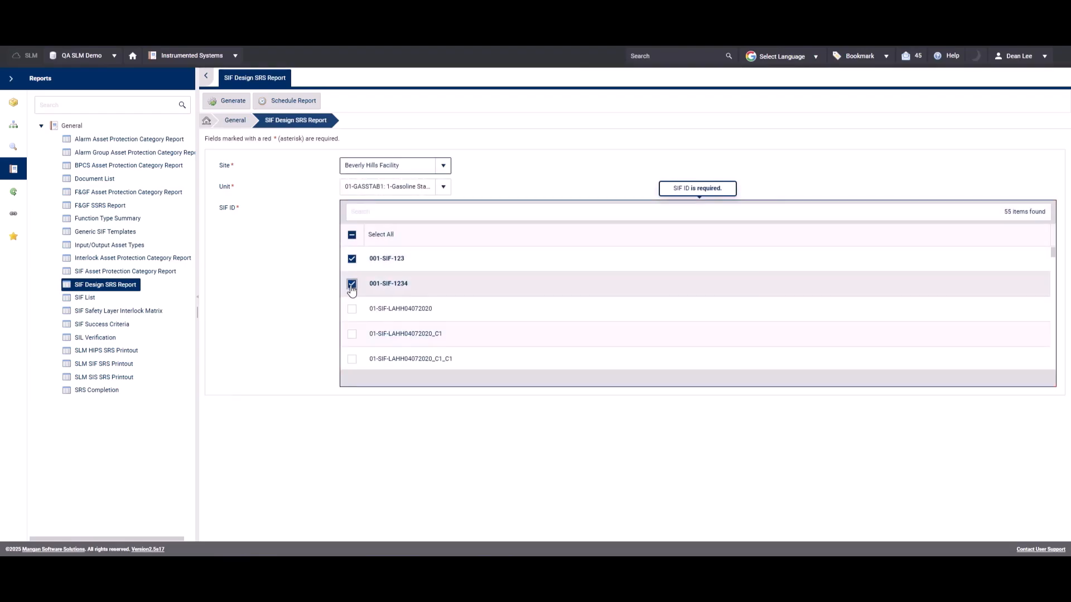
click(229, 100)
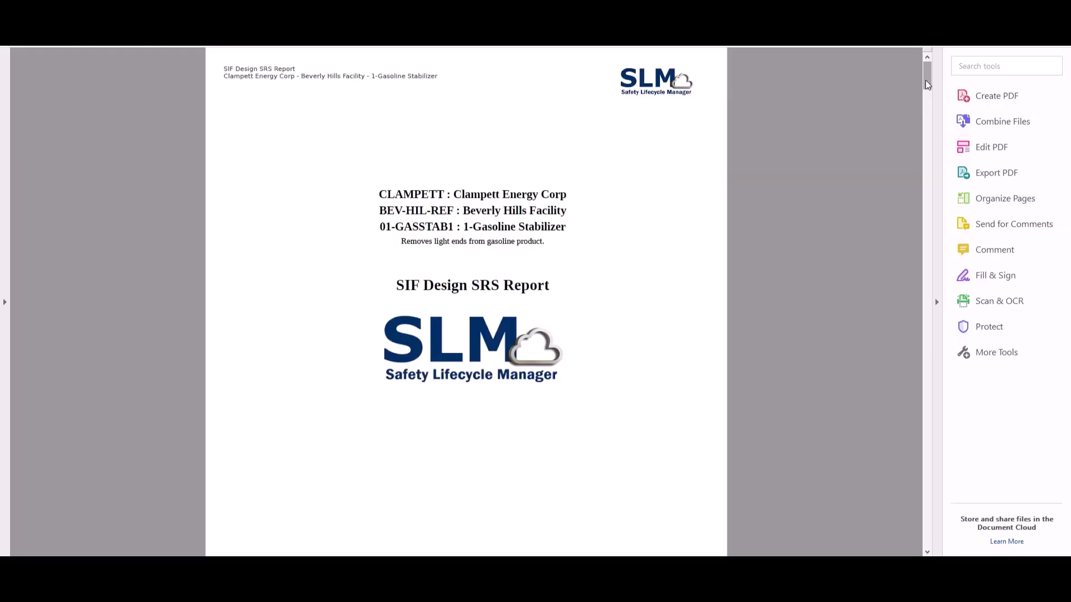
drag(925, 80, 896, 536)
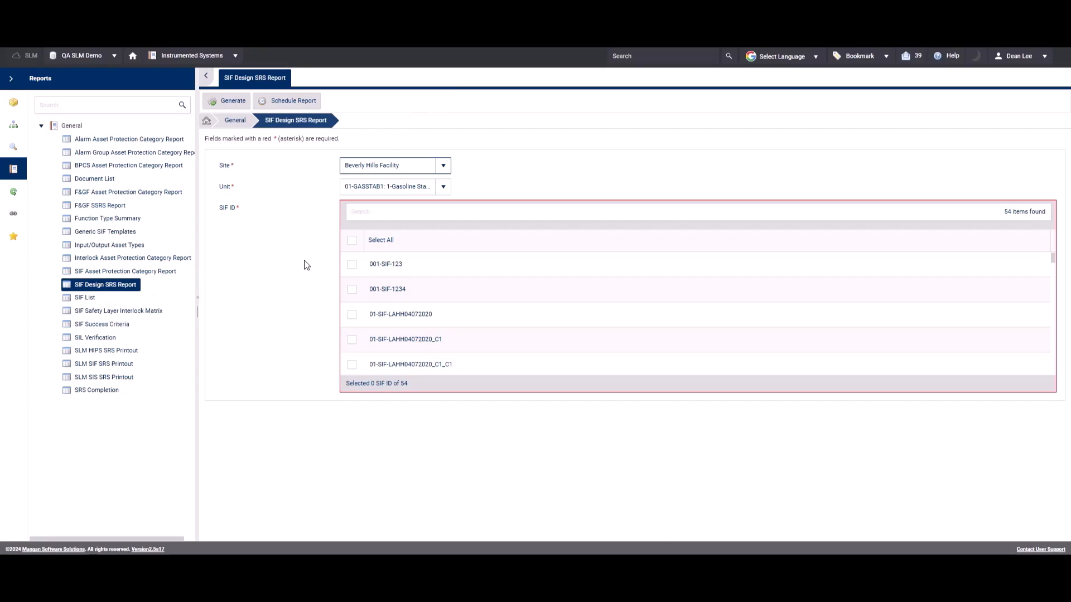
Generate the SIF Design SRS Report for 001-SIF-123 alone in unit 01-GASSTAB1.
click(352, 265)
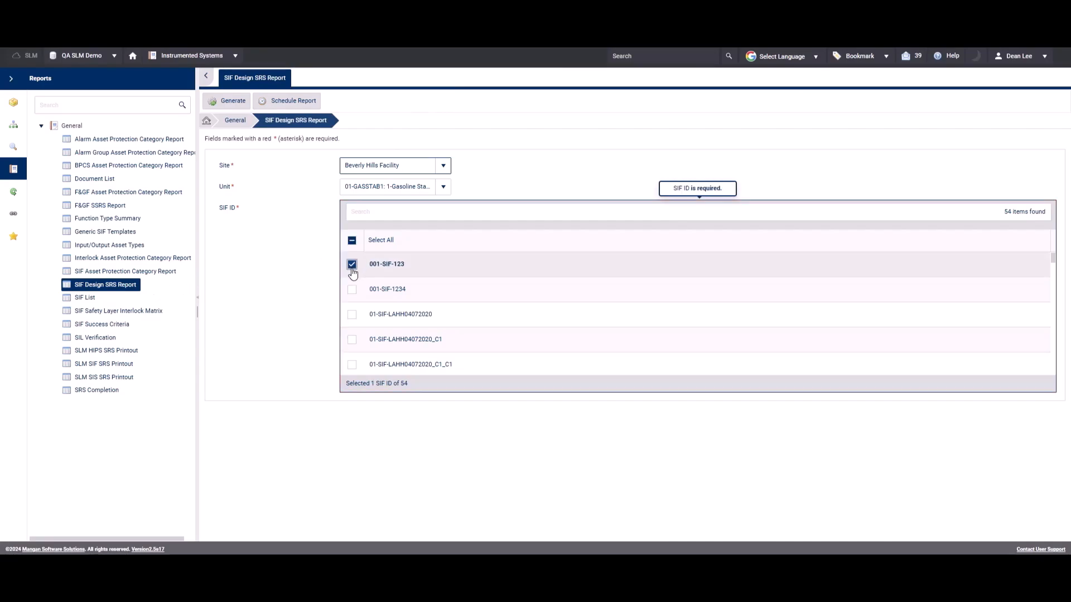
click(231, 102)
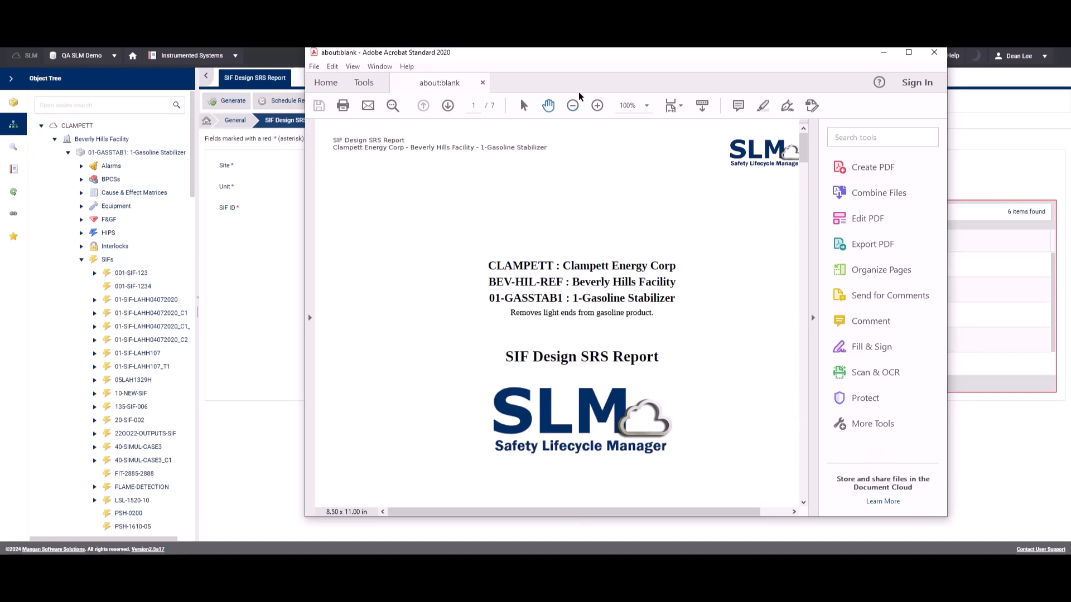
Move the generated SIF Design SRS Report clear of the SIF list and look through its pages.
drag(601, 56, 491, 71)
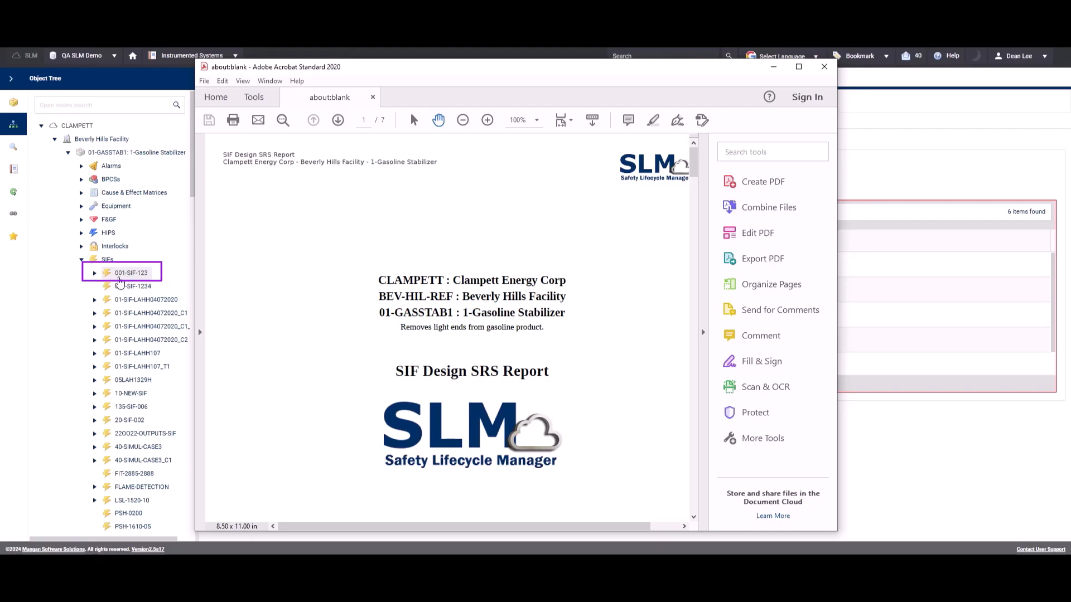
drag(690, 163, 690, 212)
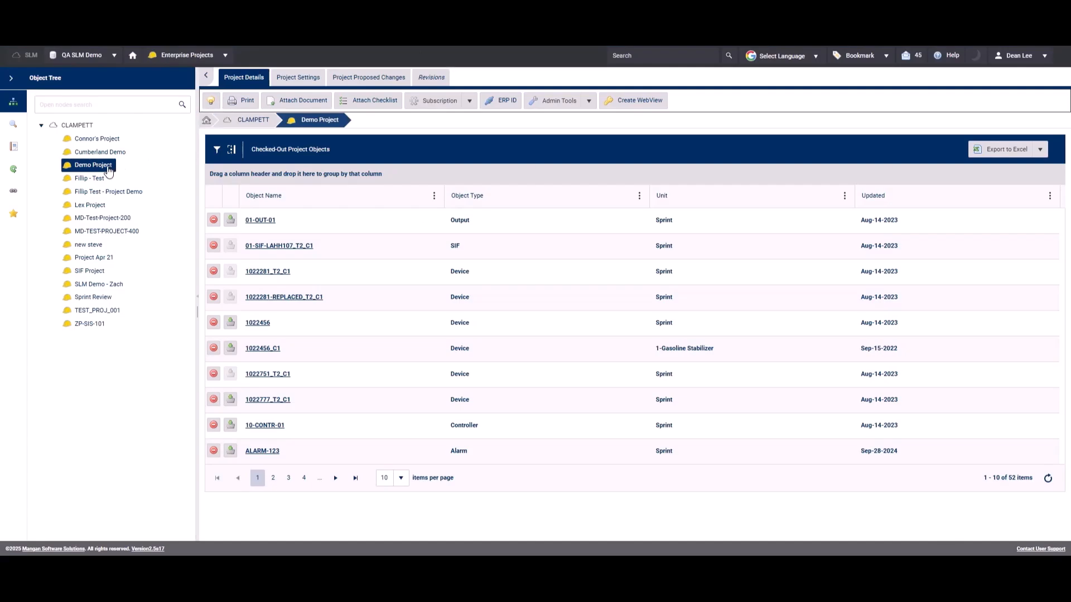
View the Demo Project settings, and check out Z-SIF-SPRINT from unit REVIEW: Sprint to Demo Project.
click(297, 87)
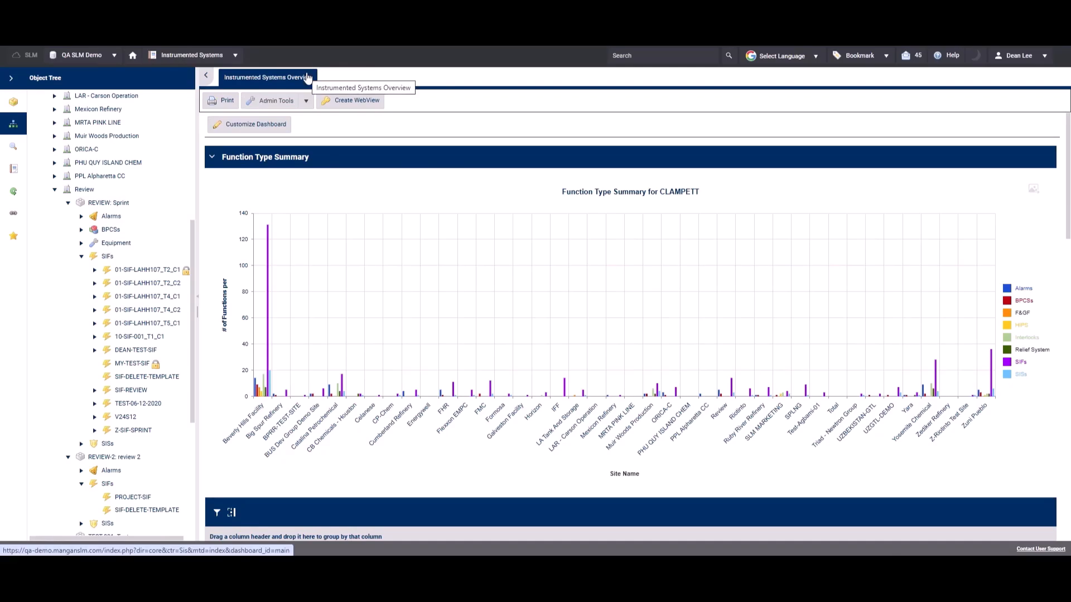
click(135, 431)
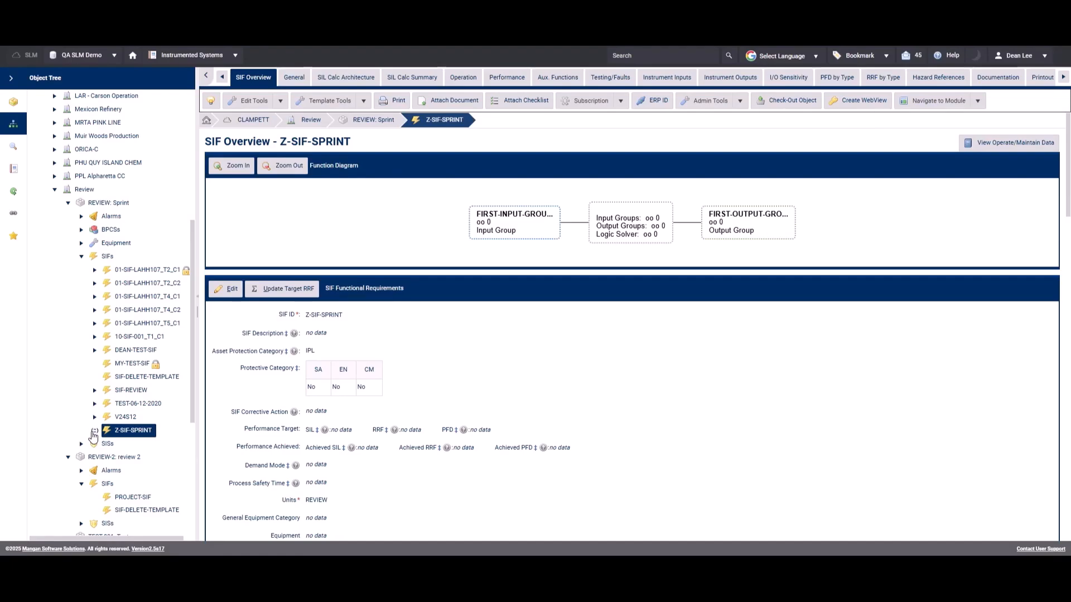
click(94, 431)
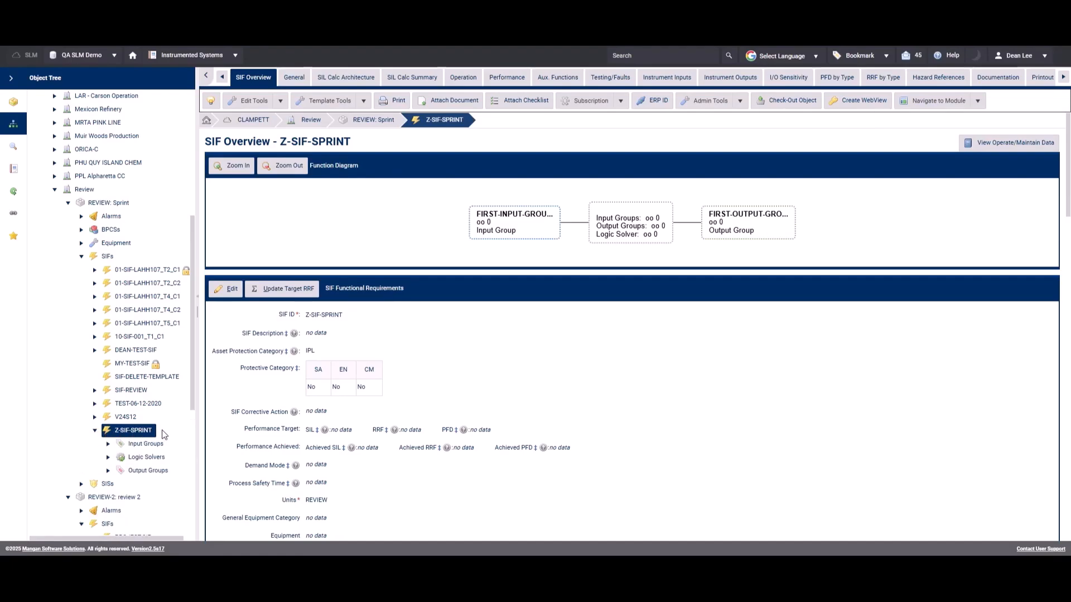
click(802, 101)
click(536, 352)
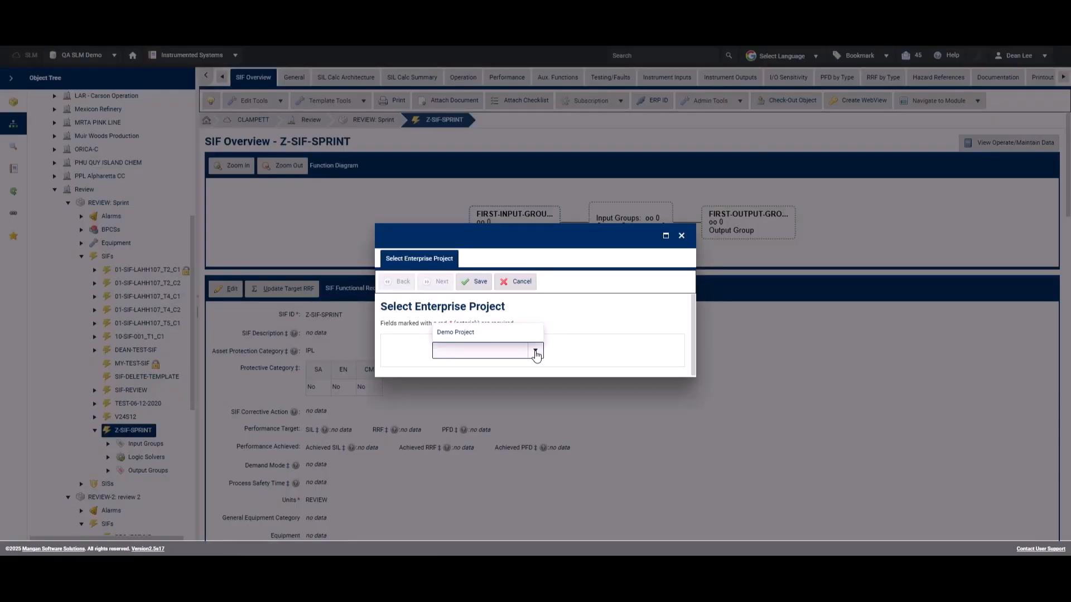
click(494, 333)
click(472, 281)
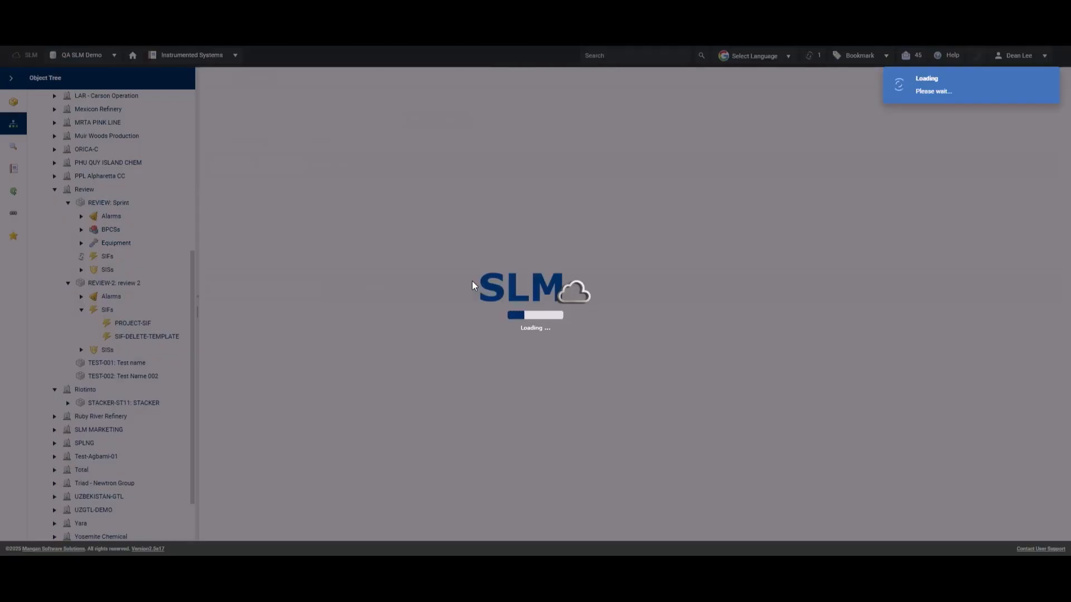
Run Delete and Cascade on Z-SIF-SPRINT in Demo Project's Instrumented Systems module and confirm the deletion.
click(222, 55)
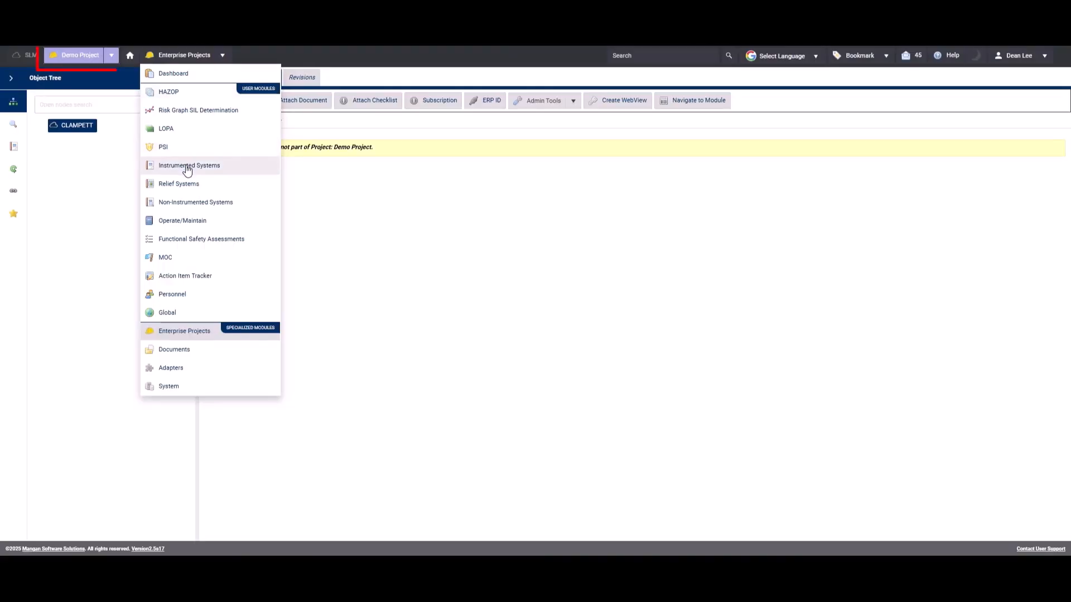
click(186, 166)
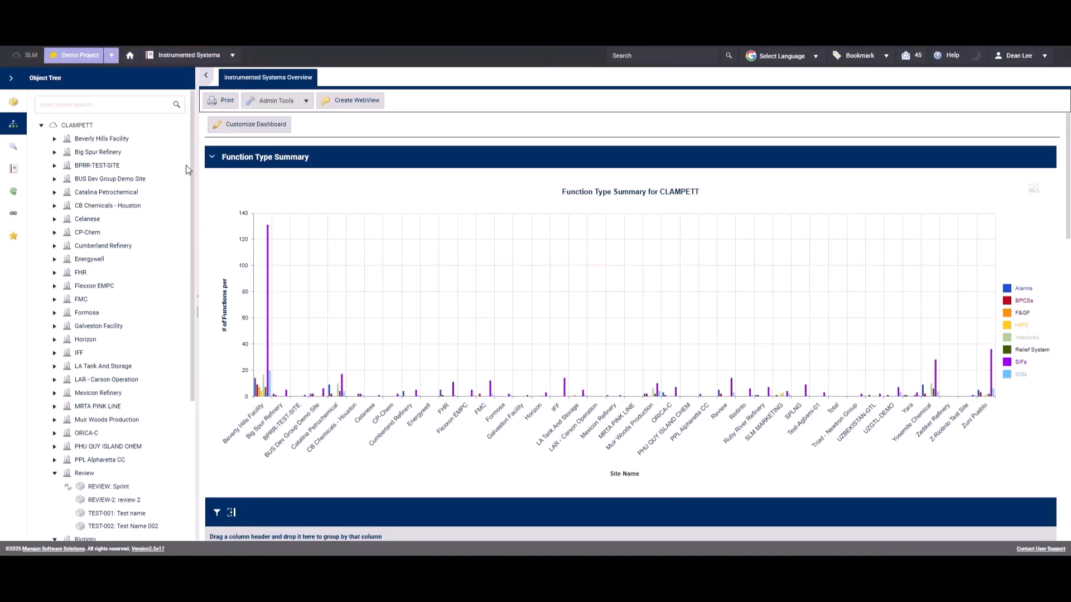
drag(191, 174, 201, 318)
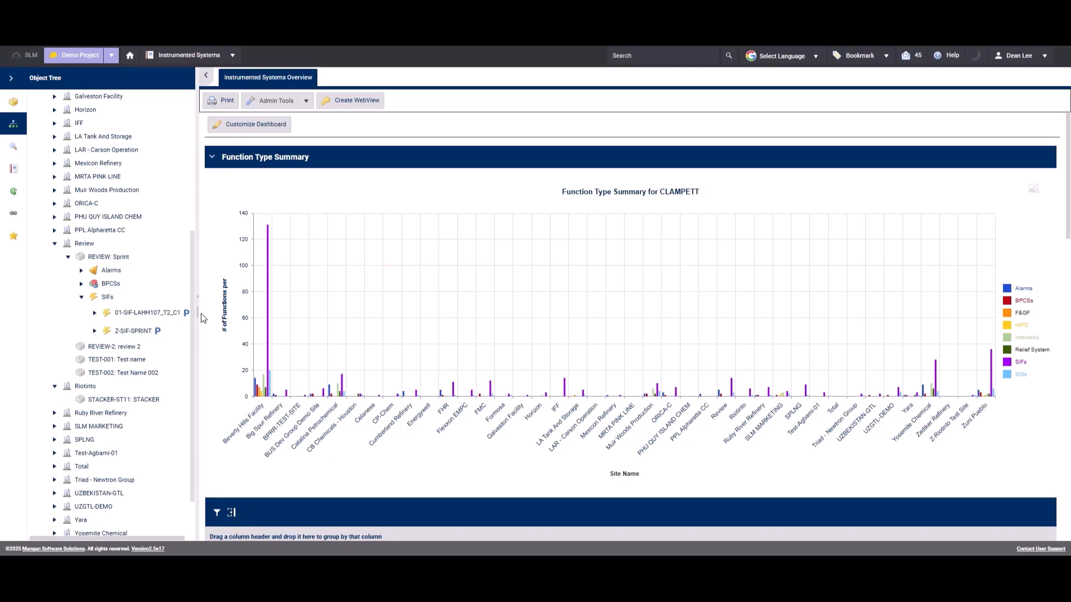
click(132, 331)
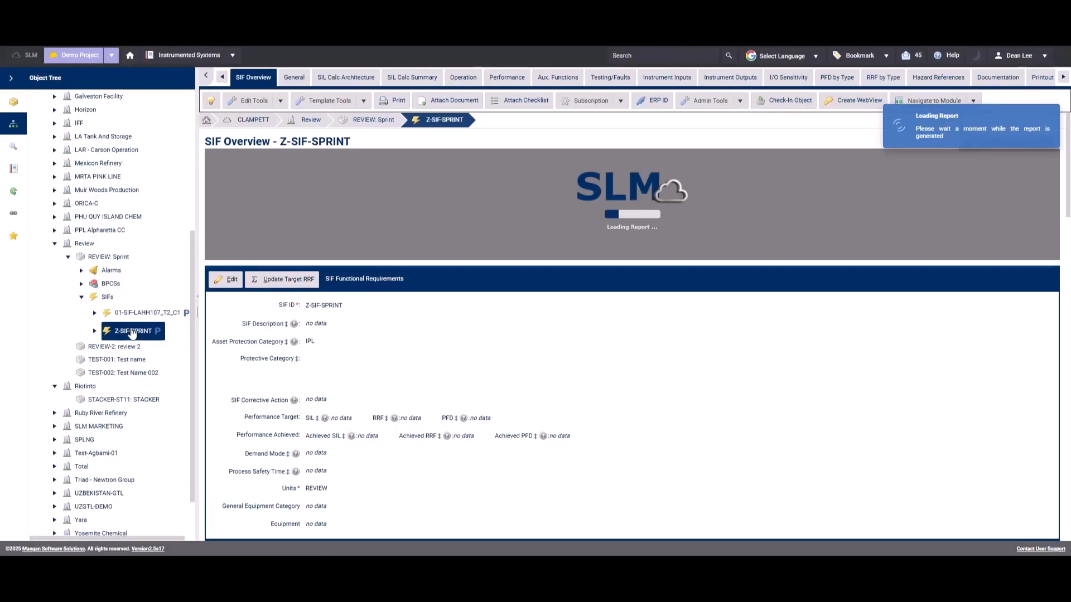
click(735, 103)
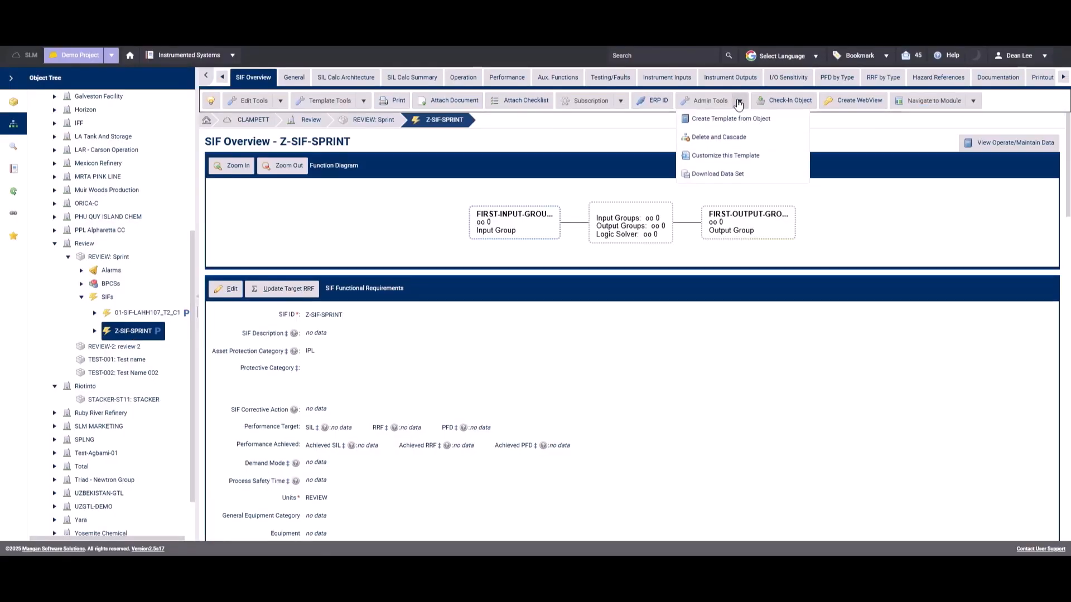
click(716, 137)
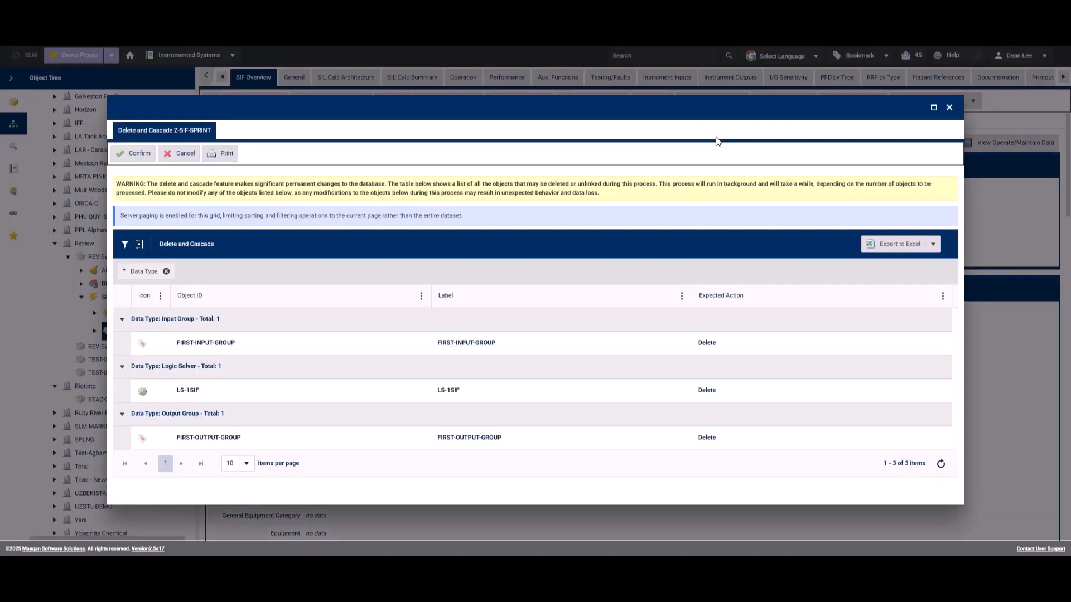
click(138, 156)
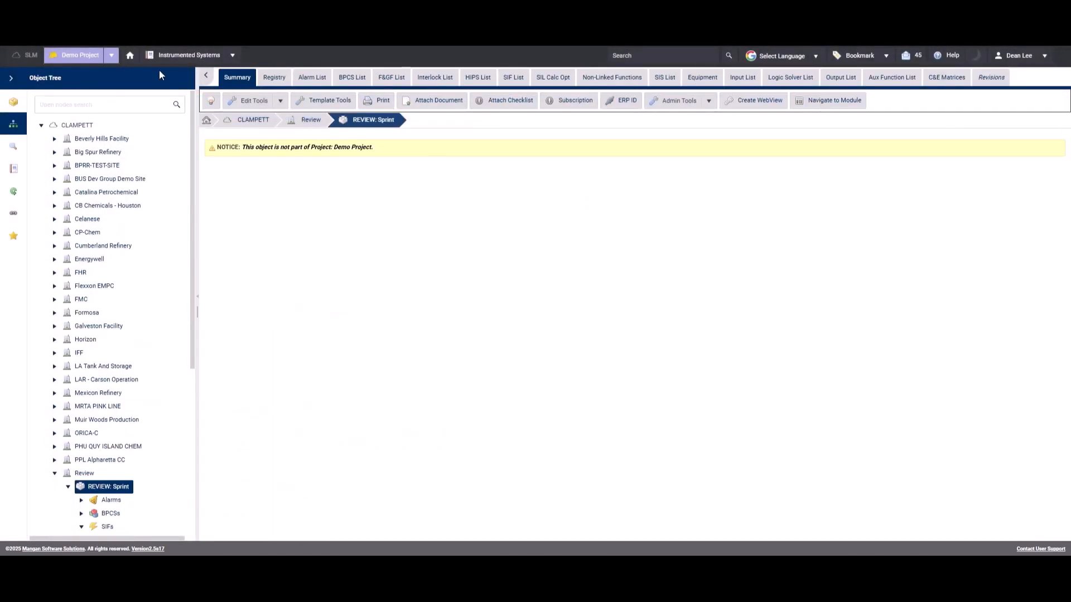
Switch from Demo Project back to QA SLM Demo.
click(111, 54)
click(97, 77)
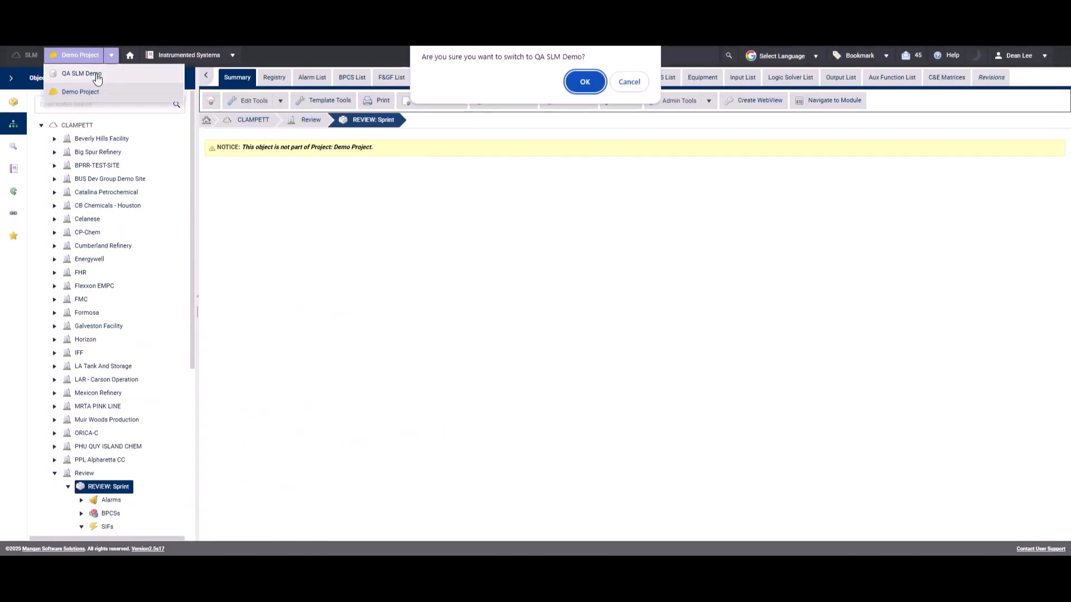
click(579, 81)
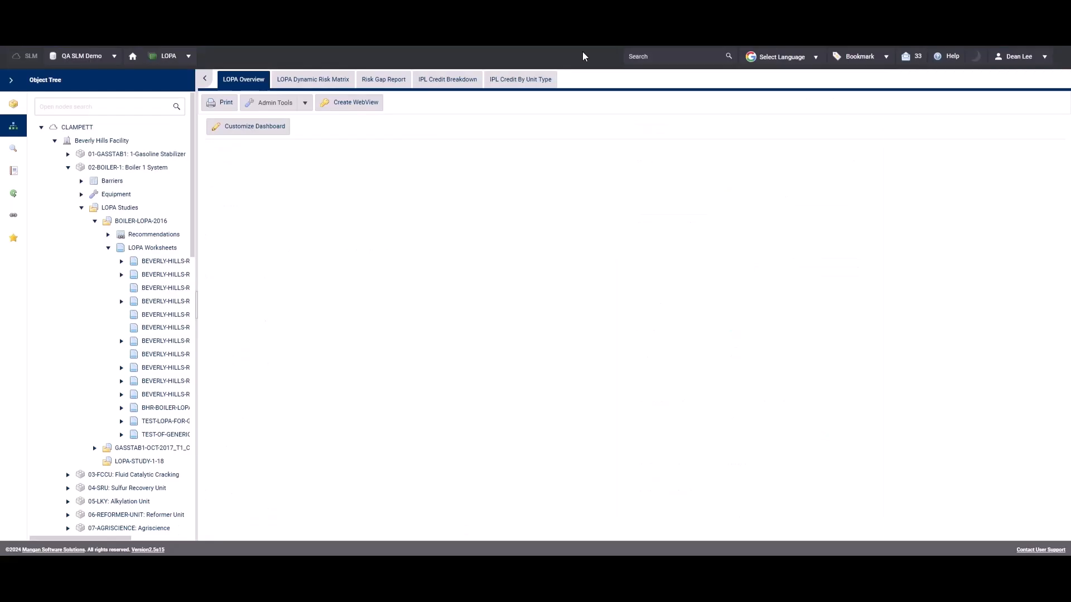
Open the first LOPA worksheet of BOILER-LOPA-2016 and follow its BOILER equipment and PID-000032 links.
click(164, 261)
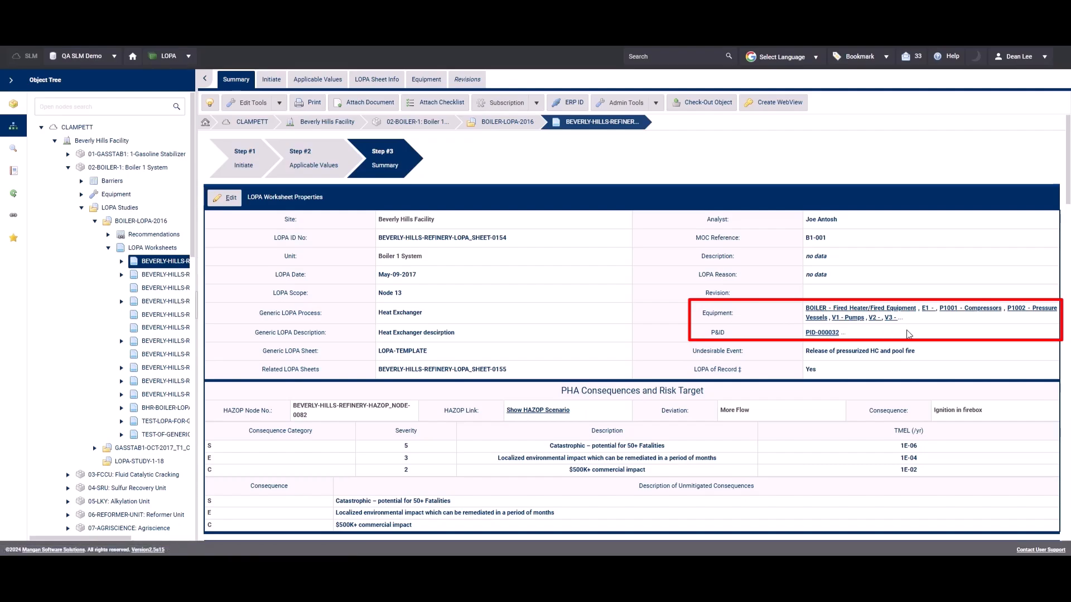
click(816, 311)
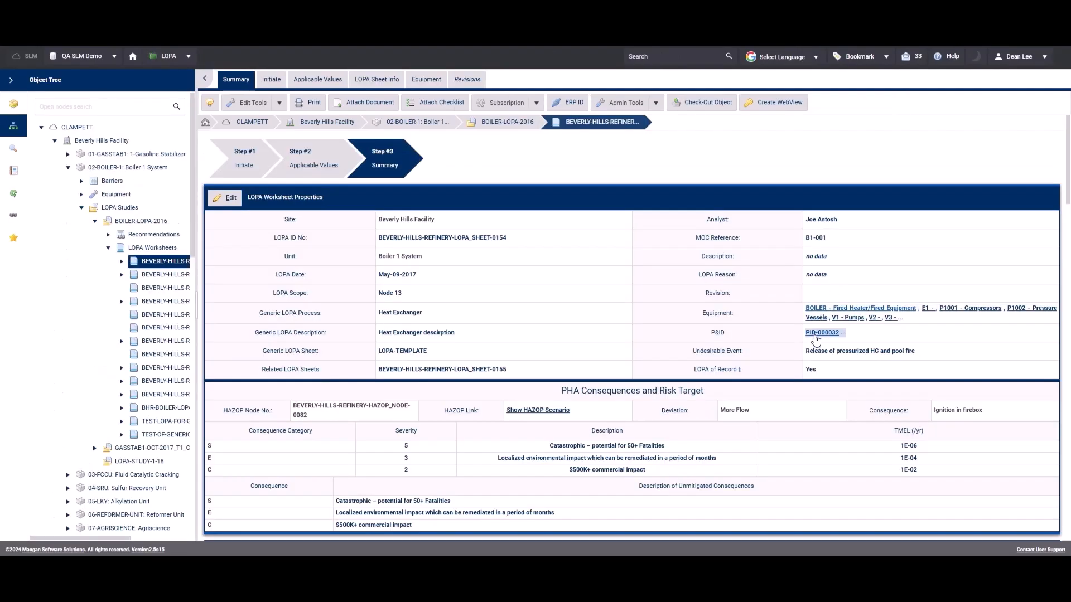
click(820, 333)
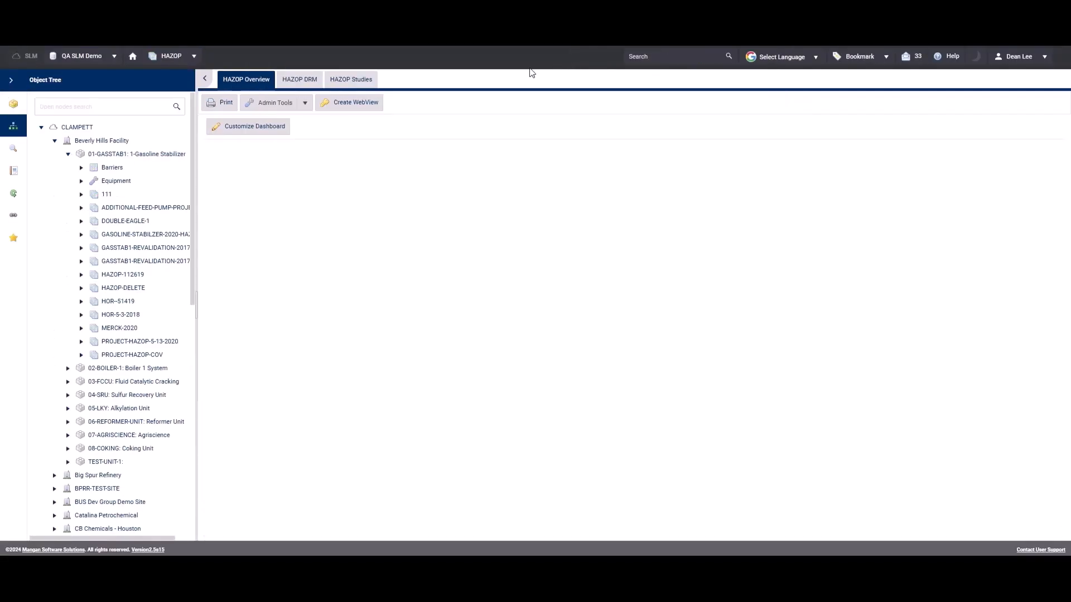
Open the facilitation view of the DOUBLE-EAGLE-1 HAZOP study in unit 01-GASSTAB1.
click(119, 222)
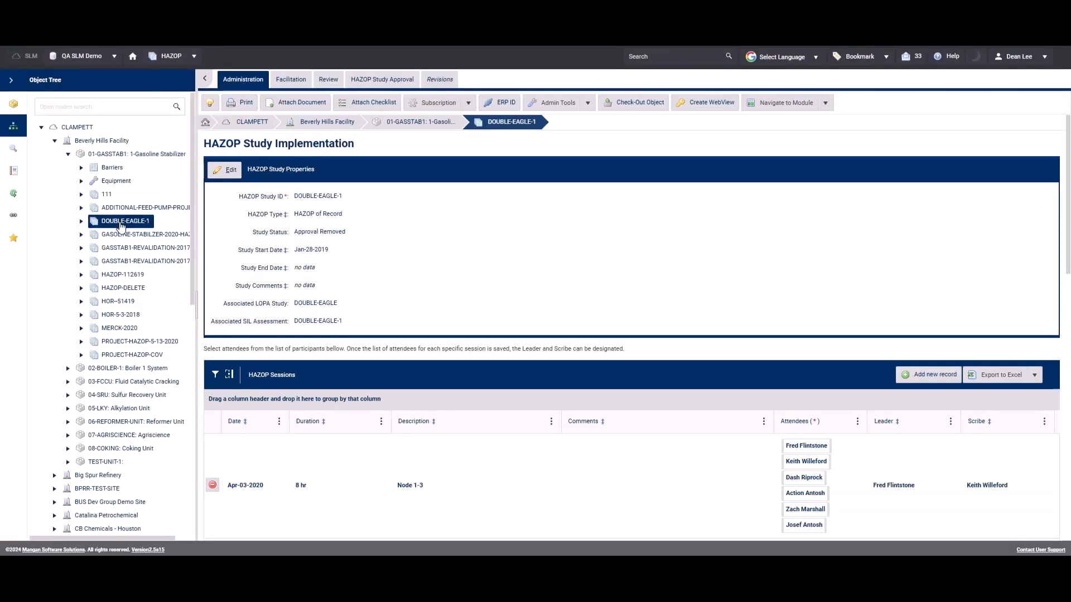
click(299, 82)
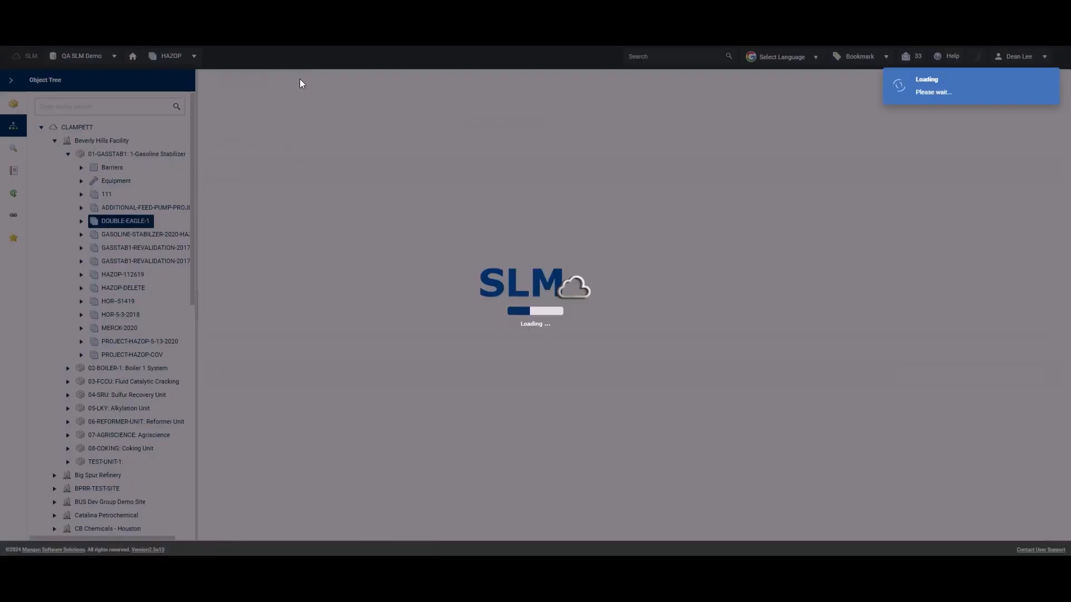